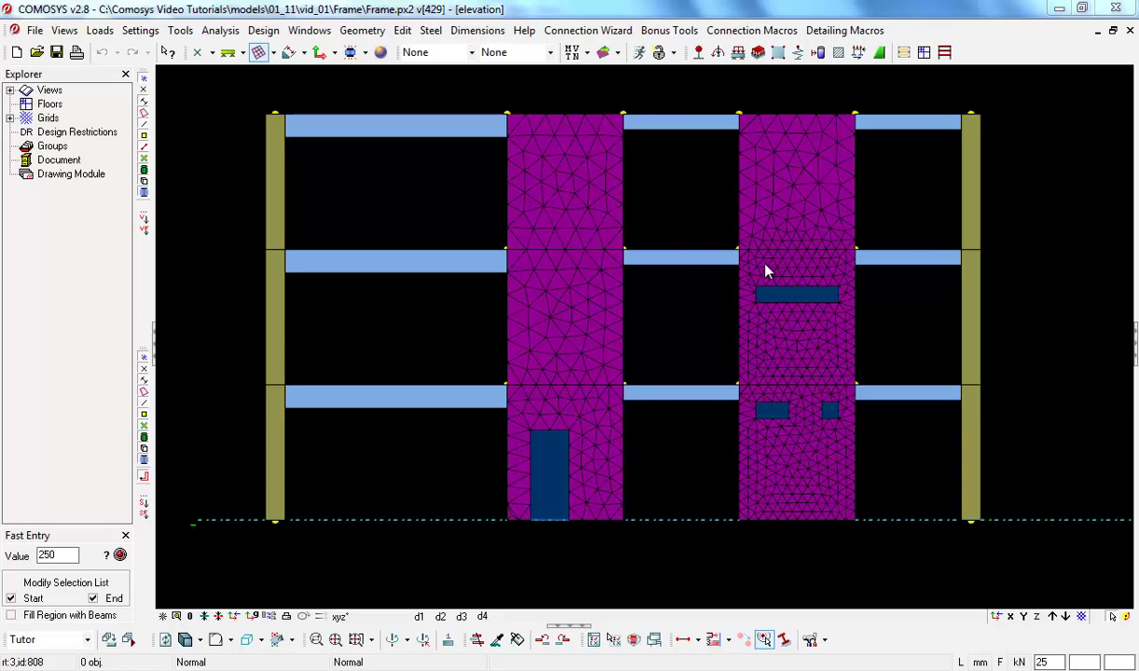
Try each Frame wall panel, ending on the right wall's middle-storey panel with the wide window
{"action": "left_click", "coordinate": [770, 208]}
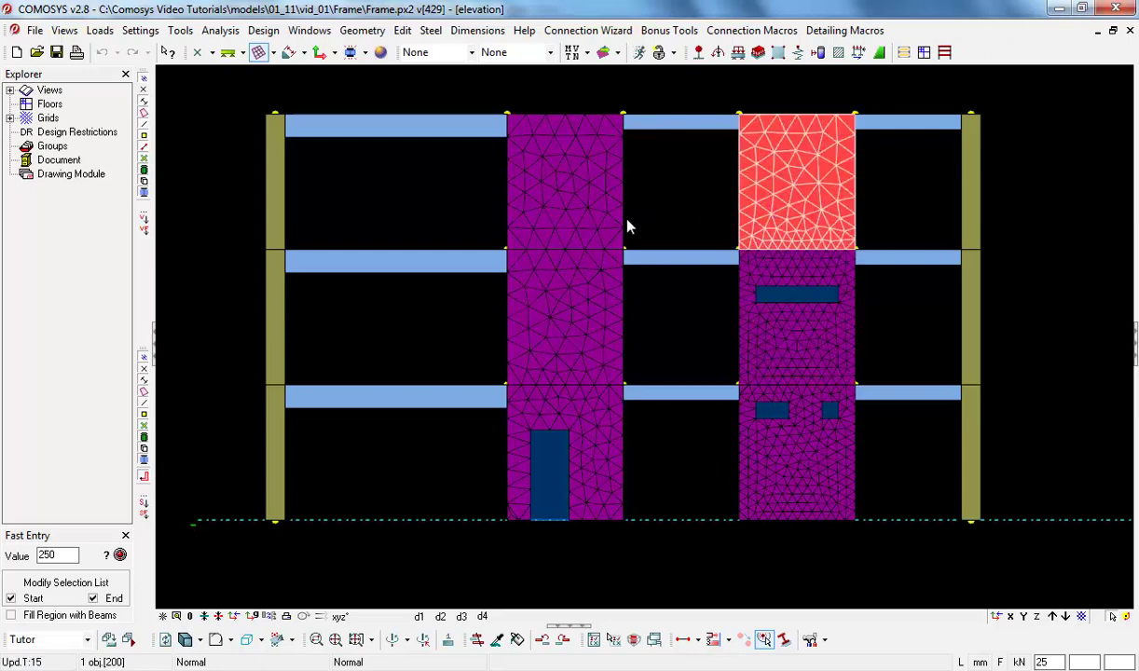
{"action": "left_click", "coordinate": [588, 297]}
{"action": "left_click", "coordinate": [793, 373]}
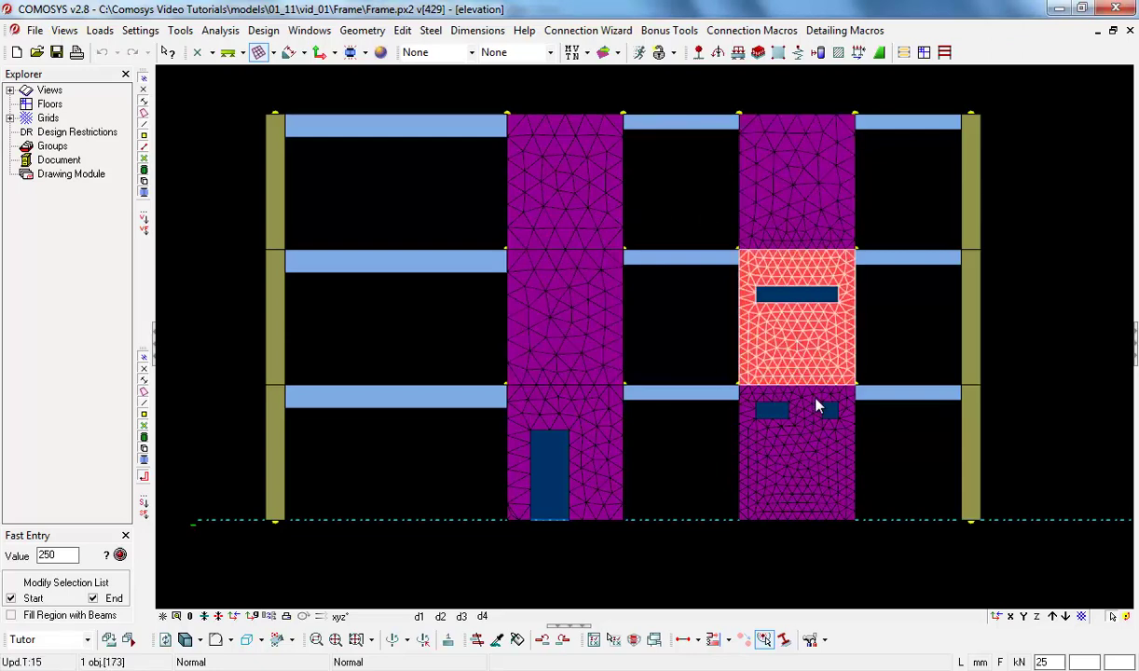
{"action": "left_click", "coordinate": [792, 463]}
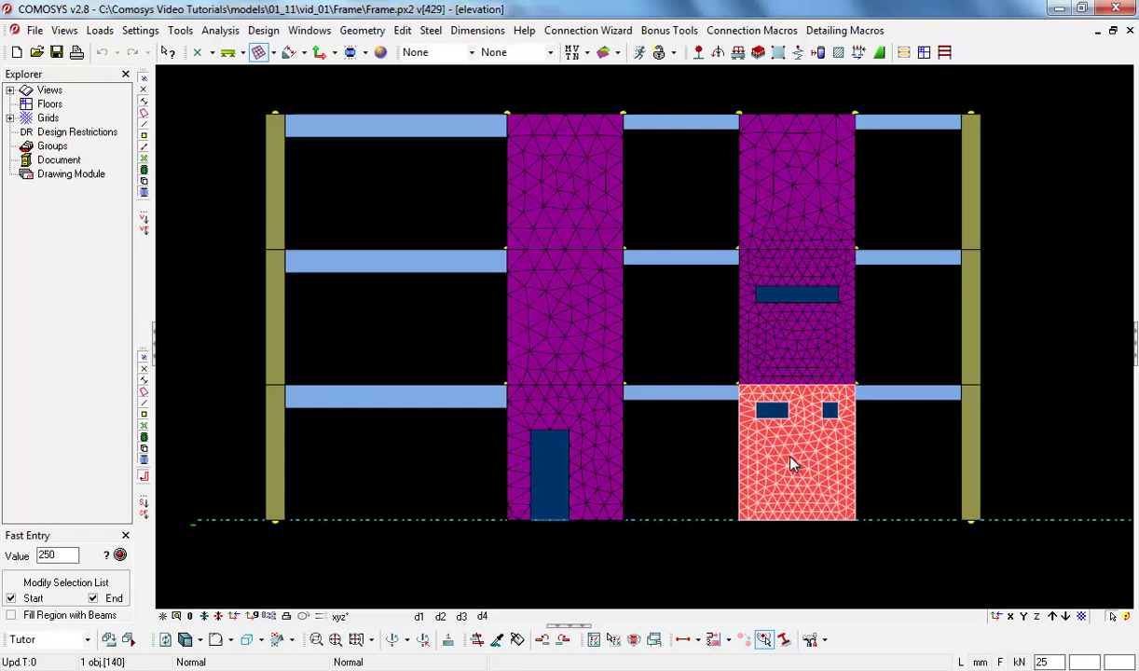
{"action": "left_click", "coordinate": [770, 334]}
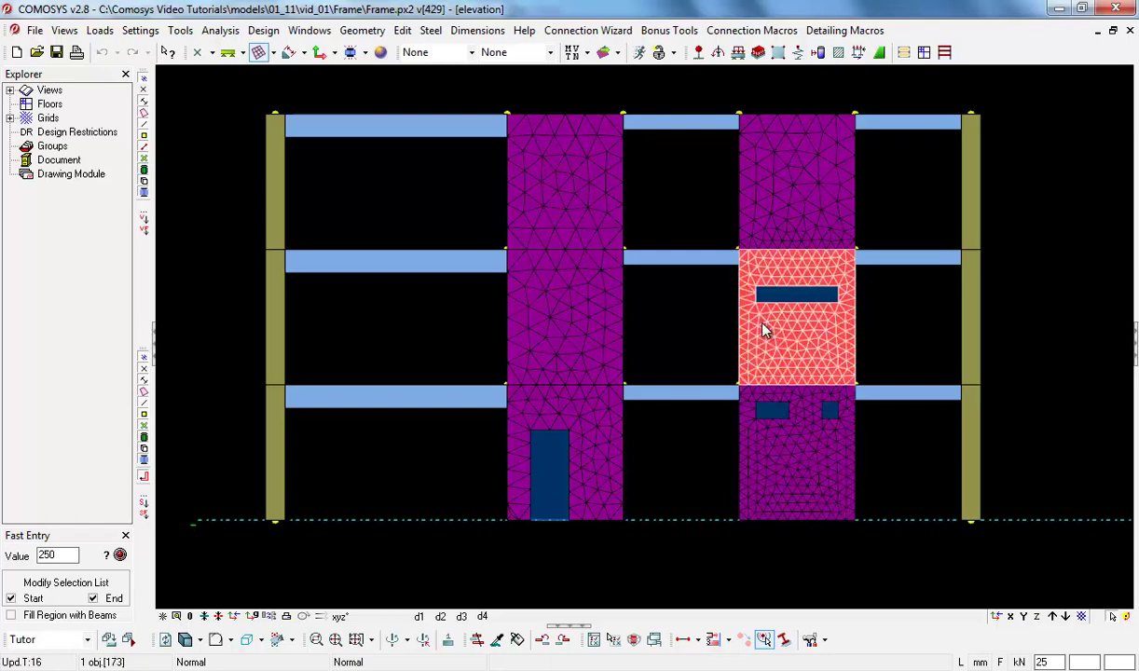
{"action": "scroll", "coordinate": [767, 291], "scroll_direction": "up", "scroll_amount": 3}
{"action": "scroll", "coordinate": [770, 289], "scroll_direction": "down", "scroll_amount": 3}
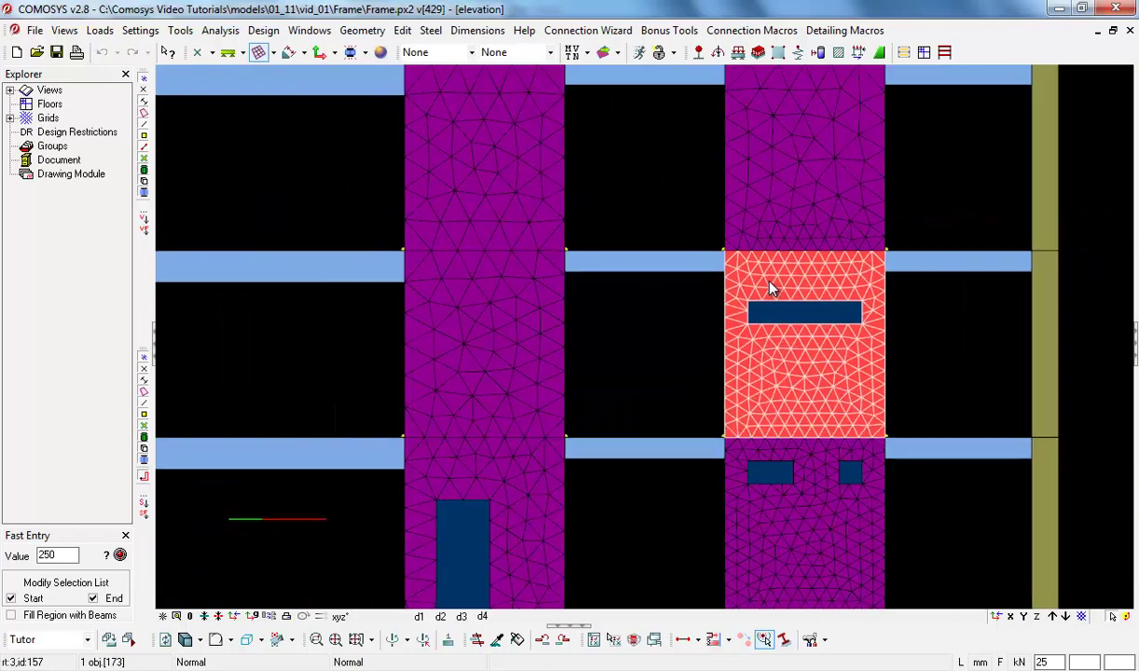
{"action": "scroll", "coordinate": [760, 345], "scroll_direction": "down", "scroll_amount": 1}
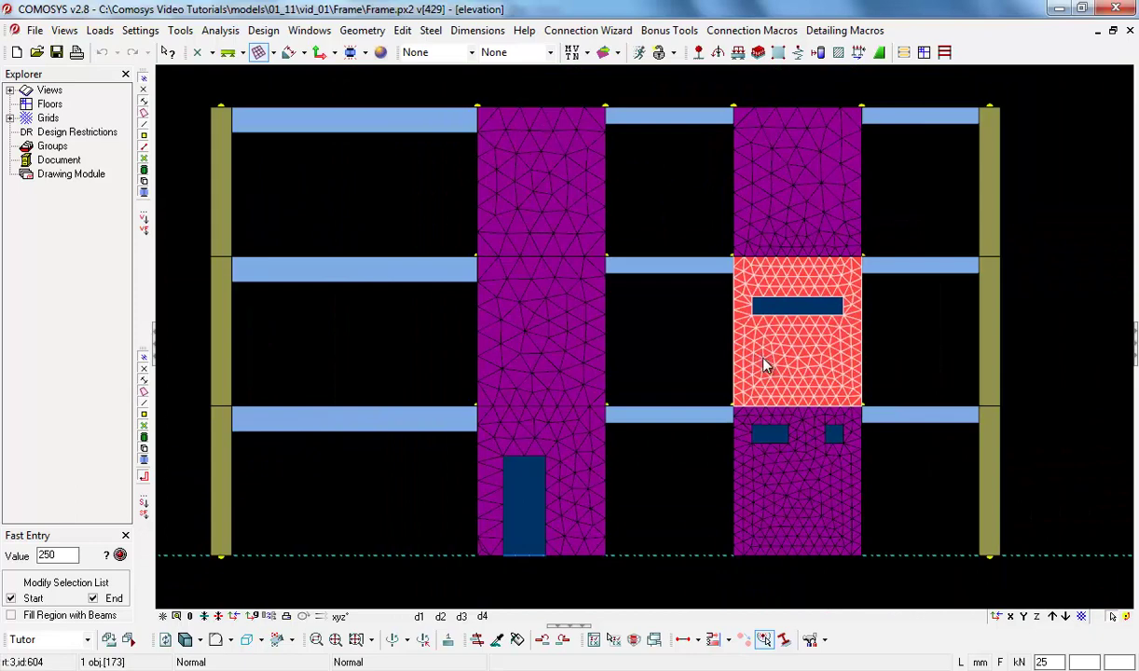
{"action": "middle_click_drag", "start_coordinate": [792, 336], "coordinate": [677, 297]}
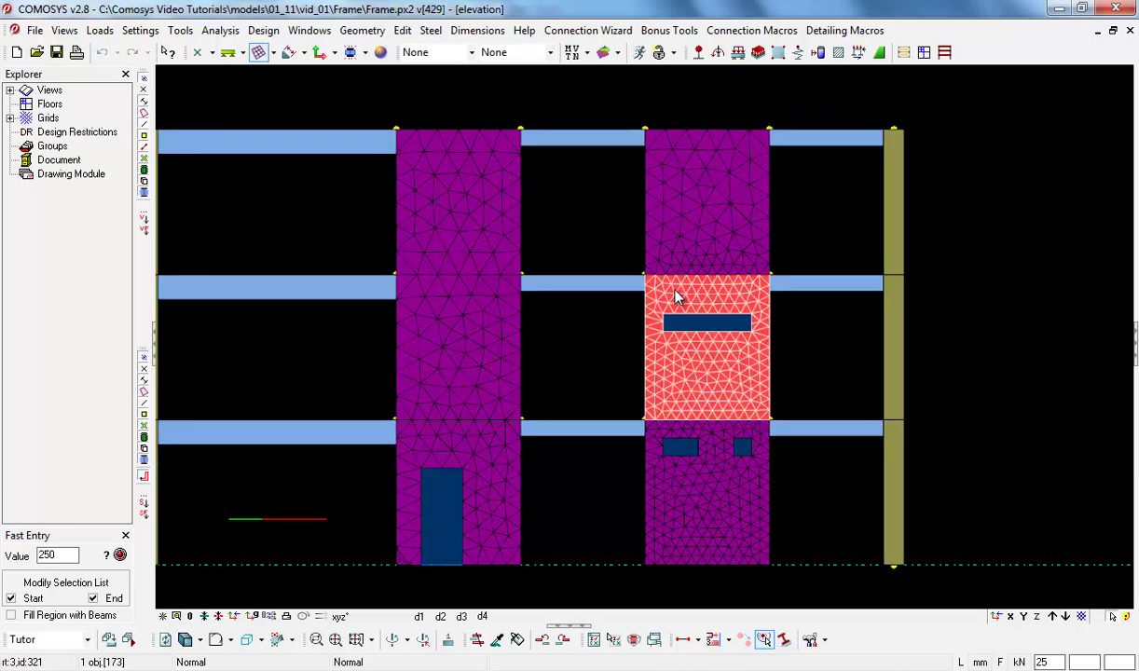
Switch the Frame elevation to white wireframe and zoom in on the red panel's opening
{"action": "key", "text": "r"}
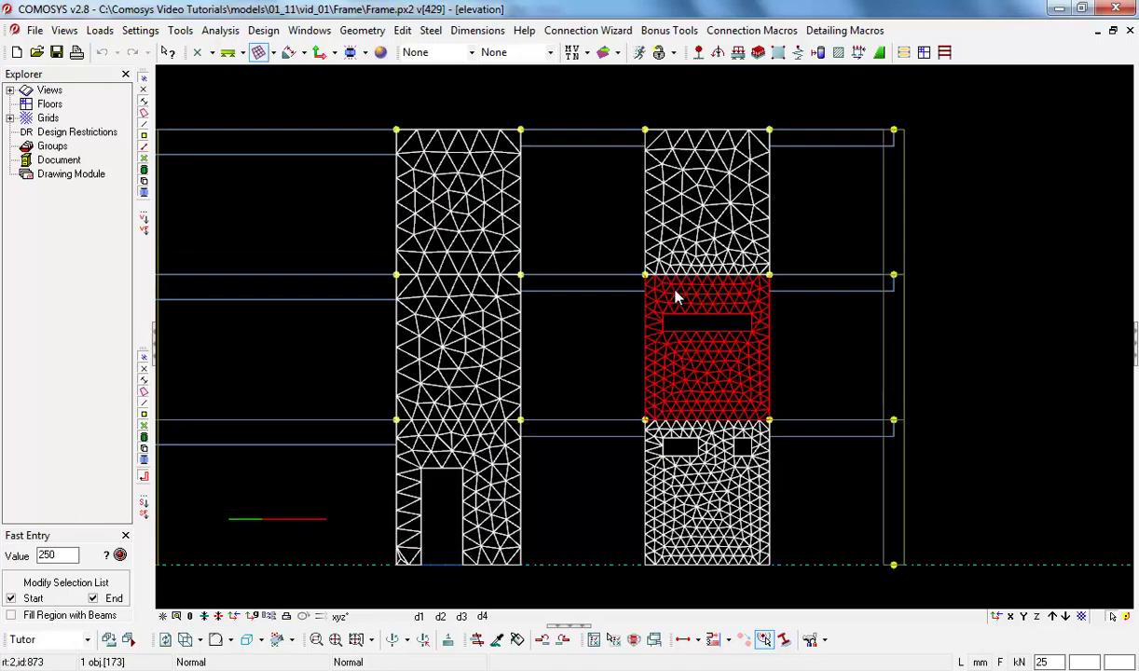
{"action": "scroll", "coordinate": [666, 207], "scroll_direction": "up", "scroll_amount": 5}
{"action": "scroll", "coordinate": [666, 208], "scroll_direction": "down", "scroll_amount": 4}
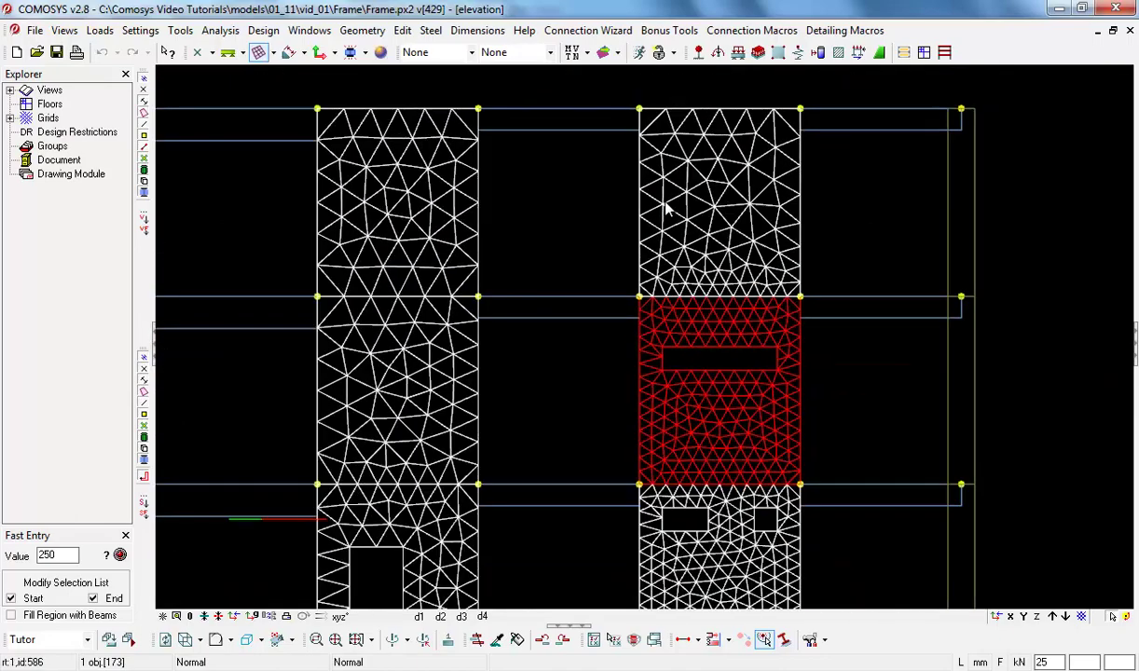
{"action": "scroll", "coordinate": [667, 209], "scroll_direction": "up", "scroll_amount": 3}
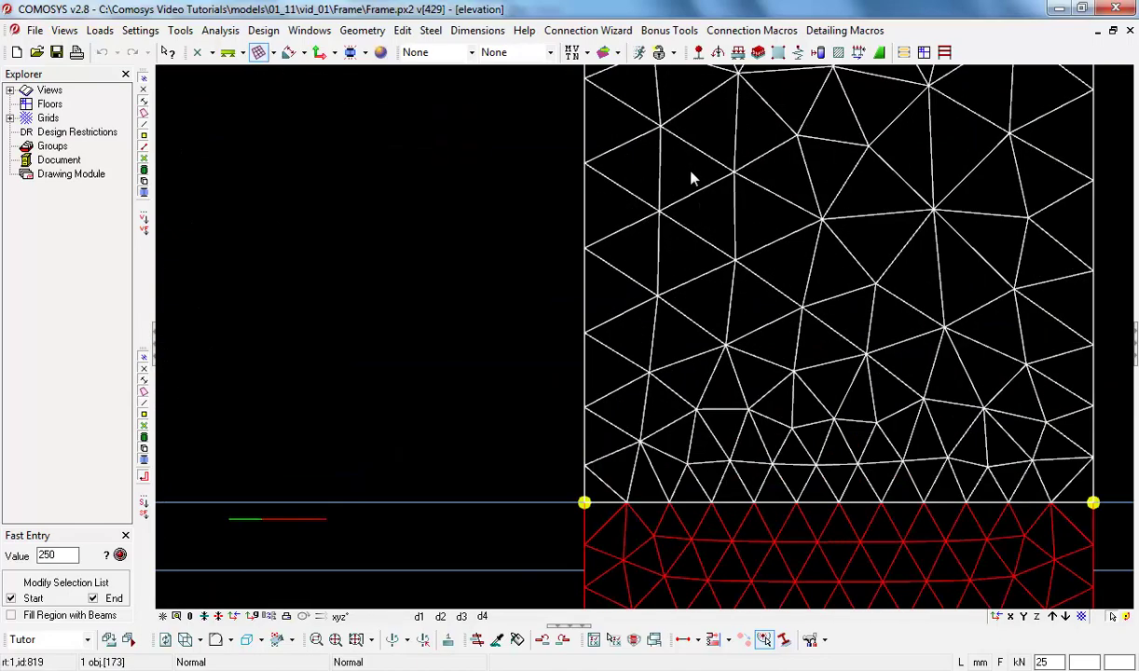
{"action": "scroll", "coordinate": [691, 178], "scroll_direction": "down", "scroll_amount": 4}
{"action": "scroll", "coordinate": [717, 373], "scroll_direction": "up", "scroll_amount": 3}
{"action": "scroll", "coordinate": [690, 298], "scroll_direction": "up", "scroll_amount": 2}
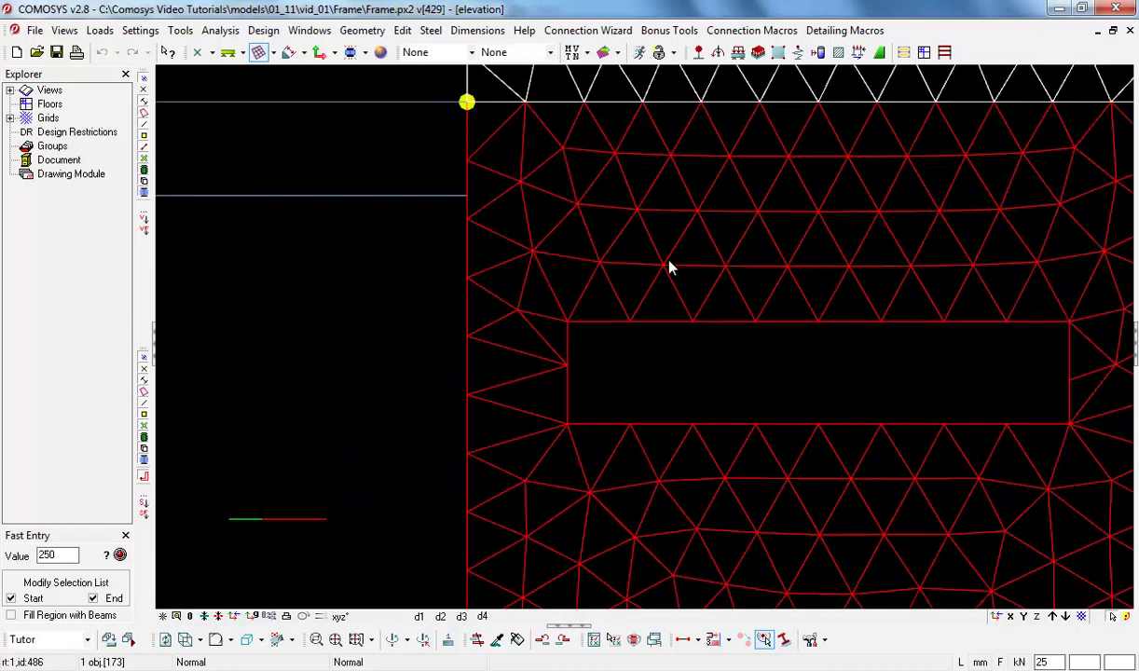
{"action": "scroll", "coordinate": [704, 308], "scroll_direction": "down", "scroll_amount": 2}
{"action": "scroll", "coordinate": [703, 308], "scroll_direction": "down", "scroll_amount": 2}
{"action": "scroll", "coordinate": [706, 311], "scroll_direction": "up", "scroll_amount": 1}
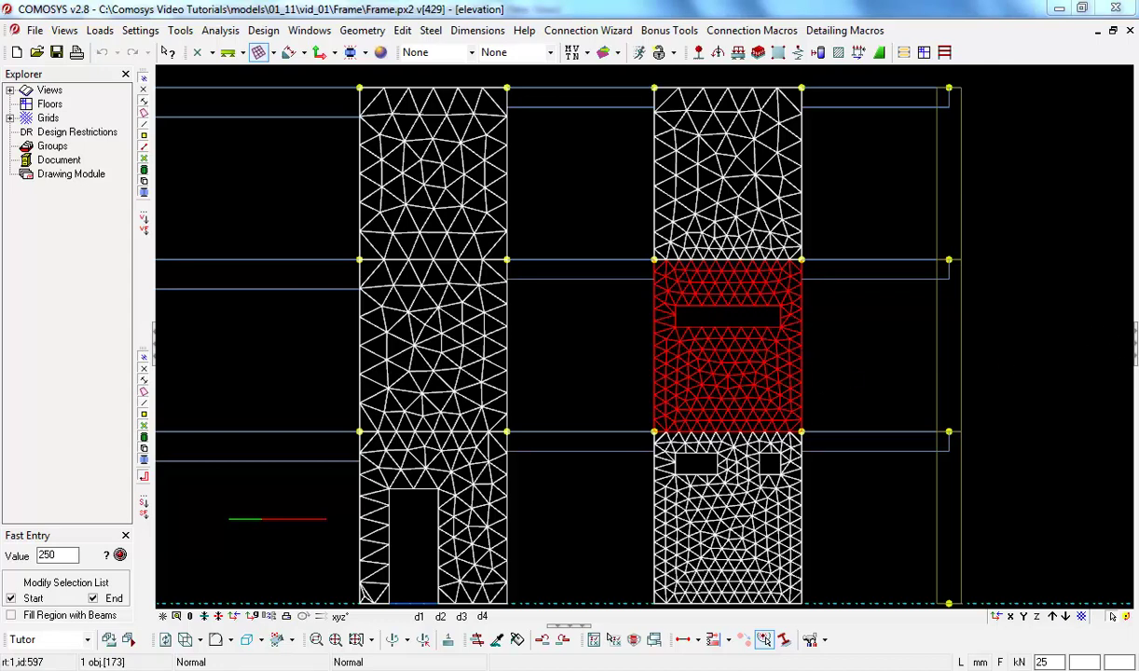
Bring up the Katki_Besleme_Bunkeri bunker model
{"action": "left_click", "coordinate": [1049, 245]}
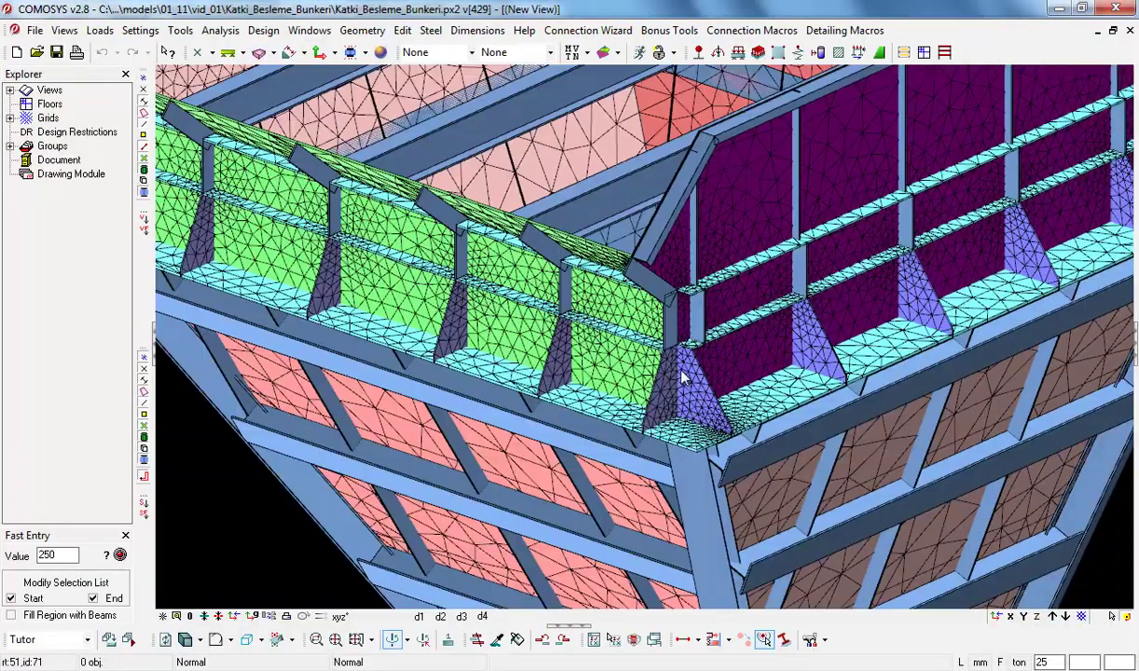
{"action": "scroll", "coordinate": [682, 373], "scroll_direction": "down", "scroll_amount": 2}
{"action": "scroll", "coordinate": [681, 374], "scroll_direction": "up", "scroll_amount": 2}
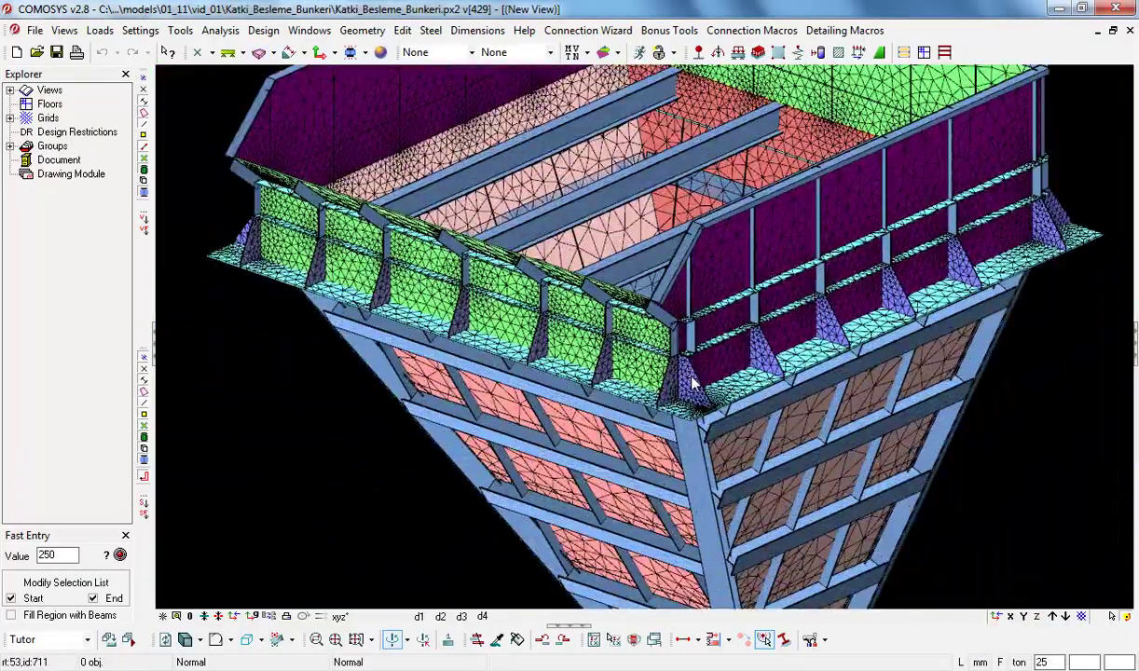
Orbit and zoom in on the bunker's triangle-meshed hopper walls and stiffeners
{"action": "mouse_move", "coordinate": [681, 374]}
{"action": "middle_mouse_down"}
{"action": "mouse_move", "coordinate": [750, 432]}
{"action": "mouse_move", "coordinate": [699, 427]}
{"action": "mouse_move", "coordinate": [730, 430]}
{"action": "mouse_move", "coordinate": [739, 444]}
{"action": "middle_mouse_up"}
{"action": "scroll", "coordinate": [709, 434], "scroll_direction": "up", "scroll_amount": 2}
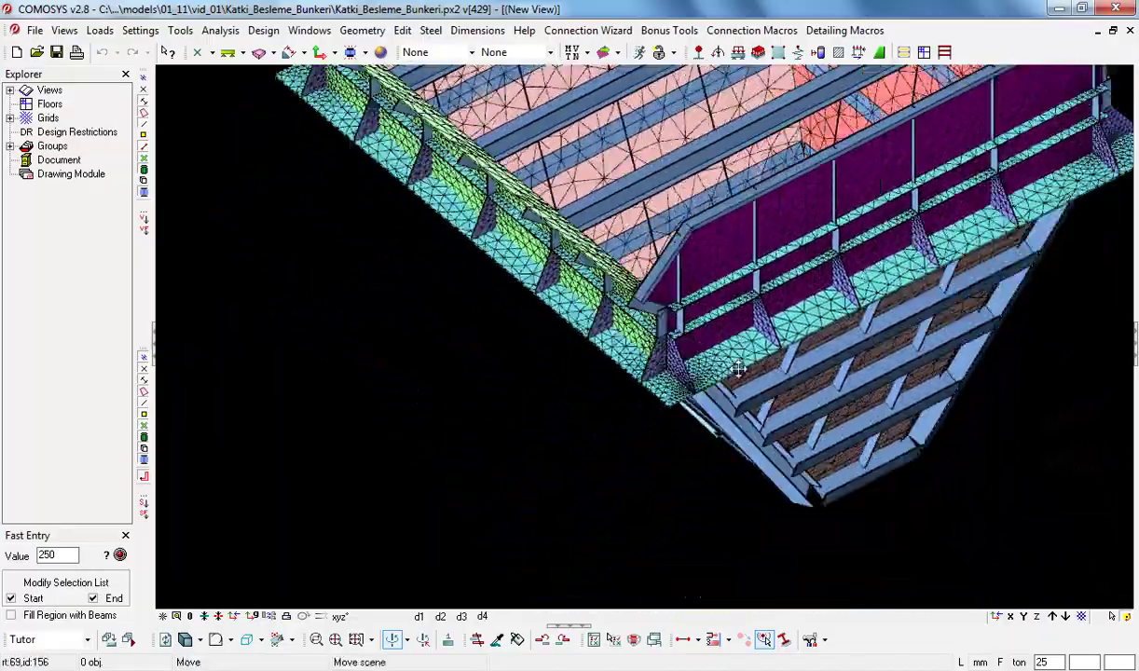
{"action": "scroll", "coordinate": [671, 420], "scroll_direction": "up", "scroll_amount": 2}
{"action": "scroll", "coordinate": [614, 396], "scroll_direction": "up", "scroll_amount": 2}
{"action": "scroll", "coordinate": [614, 395], "scroll_direction": "up", "scroll_amount": 2}
{"action": "scroll", "coordinate": [636, 394], "scroll_direction": "down", "scroll_amount": 3}
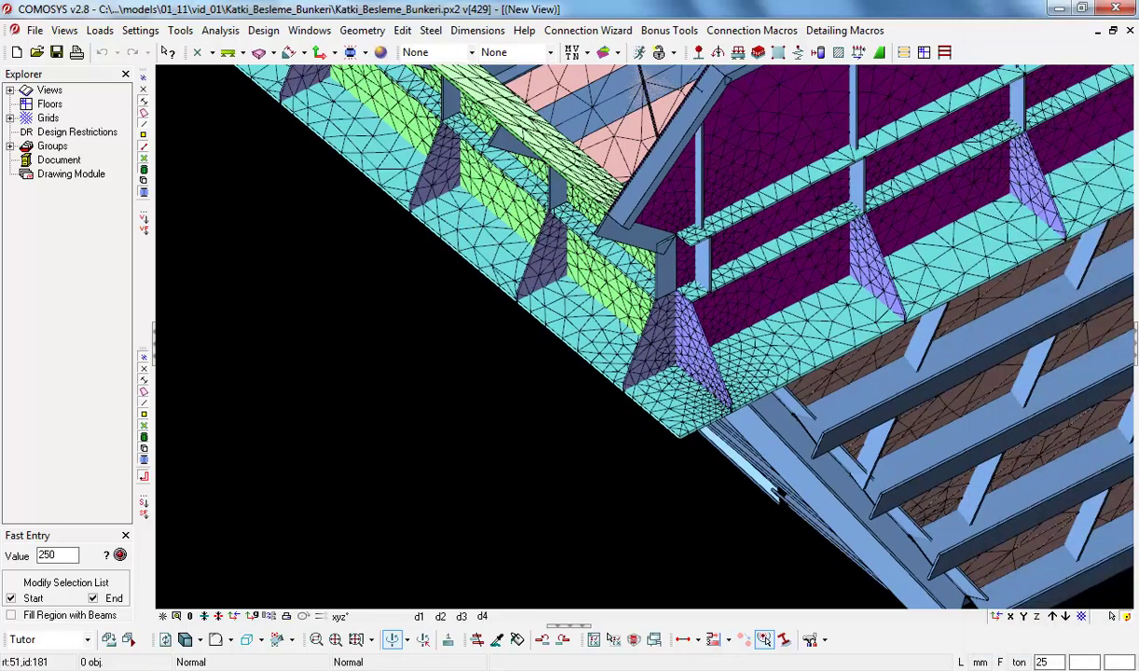
{"action": "scroll", "coordinate": [780, 494], "scroll_direction": "up", "scroll_amount": 1}
{"action": "scroll", "coordinate": [770, 466], "scroll_direction": "down", "scroll_amount": 1}
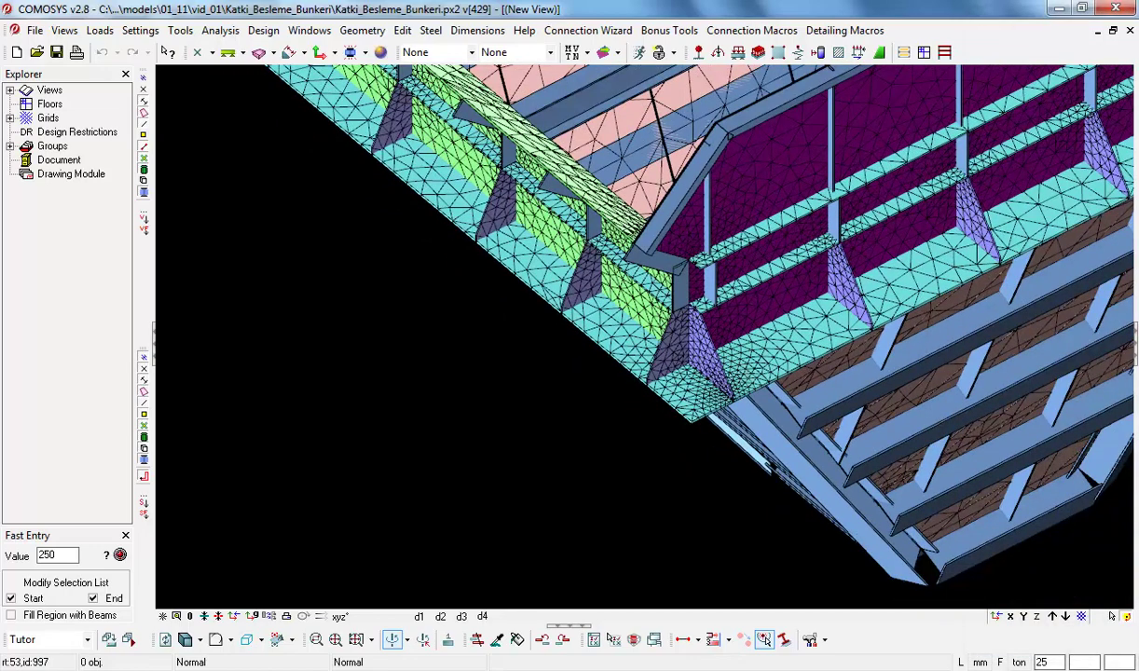
Bring up the Prk_merkez_hm4 model and zoom into it
{"action": "left_click", "coordinate": [1037, 276]}
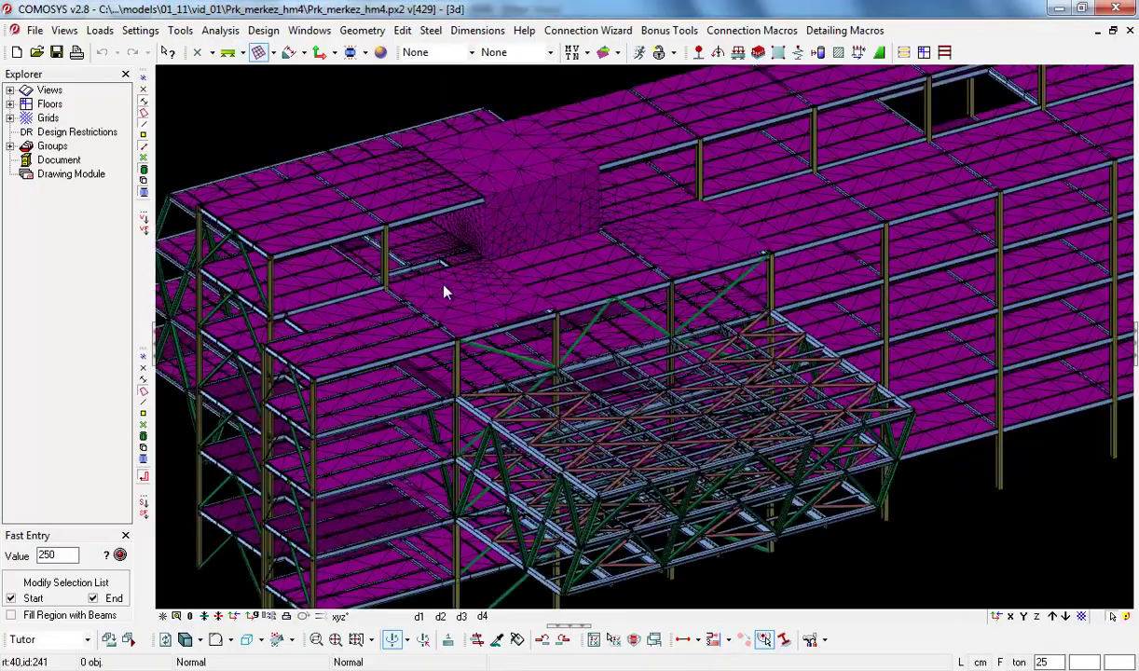
{"action": "scroll", "coordinate": [443, 242], "scroll_direction": "up", "scroll_amount": 2}
{"action": "scroll", "coordinate": [486, 239], "scroll_direction": "down", "scroll_amount": 2}
{"action": "scroll", "coordinate": [547, 270], "scroll_direction": "up", "scroll_amount": 1}
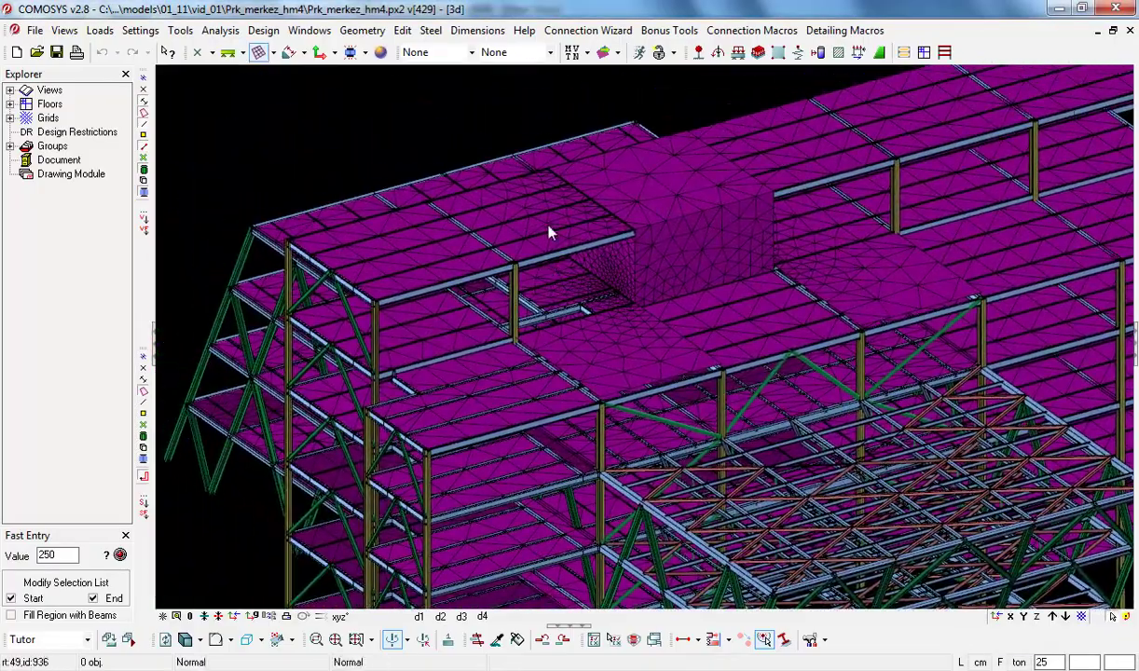
{"action": "scroll", "coordinate": [550, 233], "scroll_direction": "up", "scroll_amount": 1}
{"action": "scroll", "coordinate": [549, 231], "scroll_direction": "up", "scroll_amount": 1}
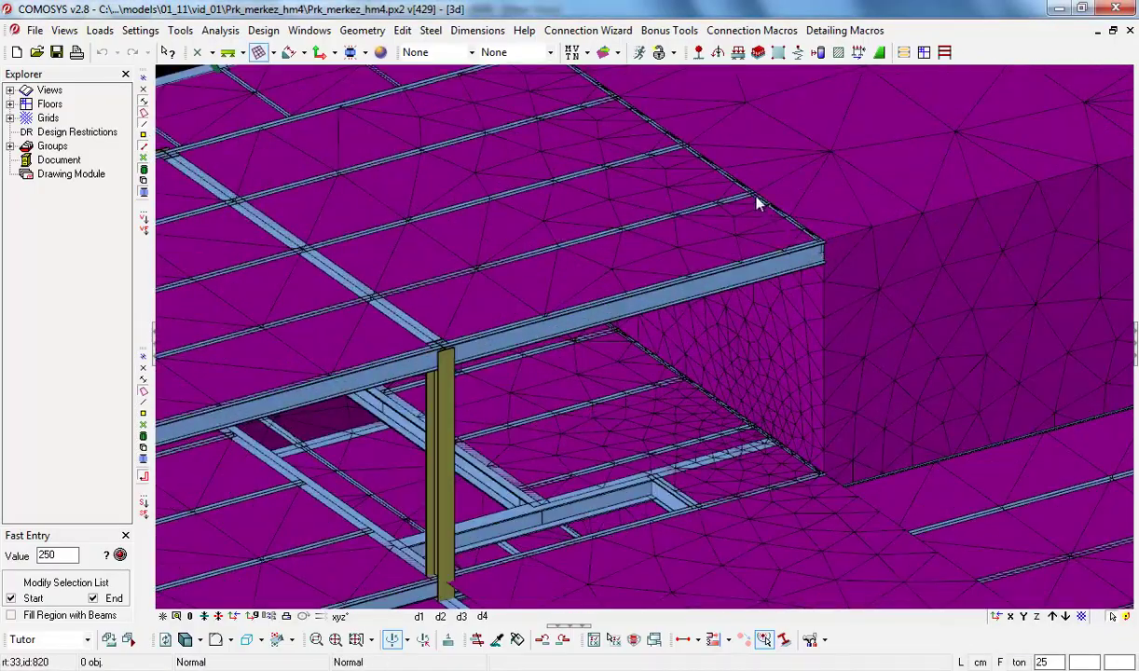
Close in on the box-shaped wall and follow its finer mesh along the floor slabs
{"action": "middle_click_drag", "start_coordinate": [795, 268], "coordinate": [758, 153]}
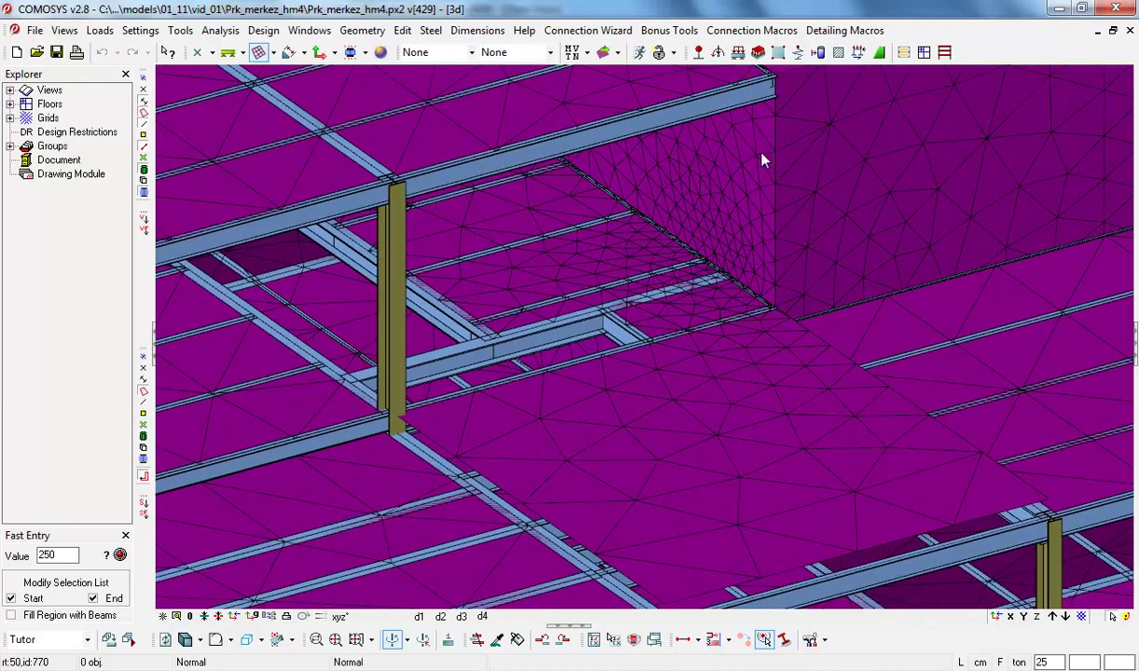
{"action": "scroll", "coordinate": [758, 221], "scroll_direction": "up", "scroll_amount": 1}
{"action": "scroll", "coordinate": [770, 254], "scroll_direction": "up", "scroll_amount": 1}
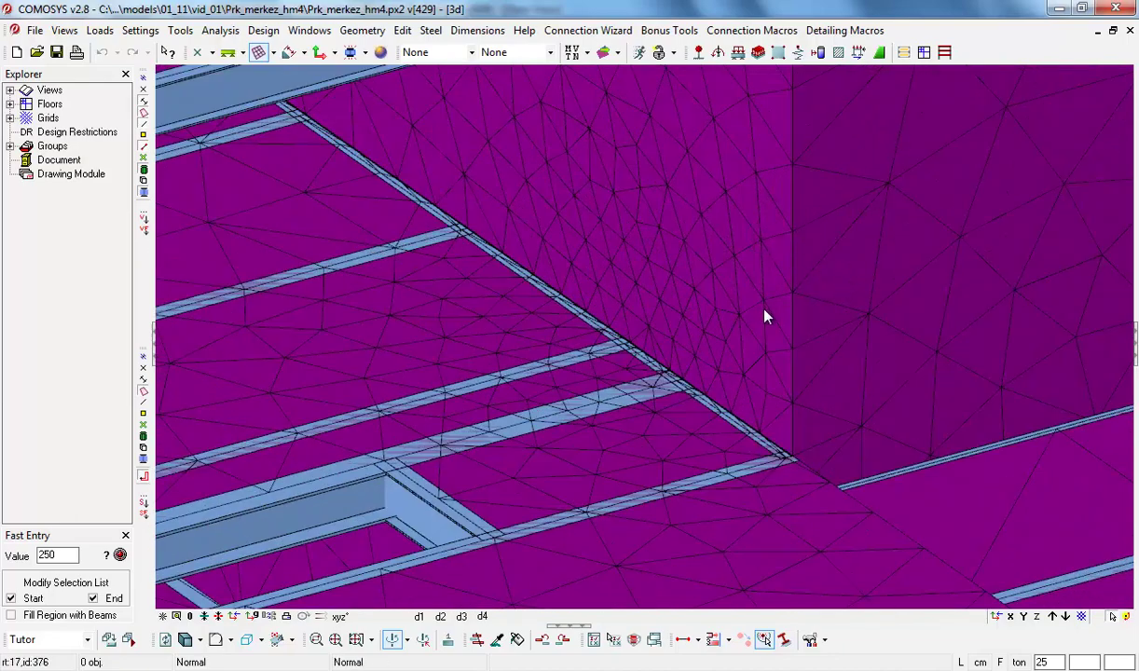
{"action": "scroll", "coordinate": [807, 233], "scroll_direction": "down", "scroll_amount": 1}
{"action": "scroll", "coordinate": [814, 199], "scroll_direction": "down", "scroll_amount": 1}
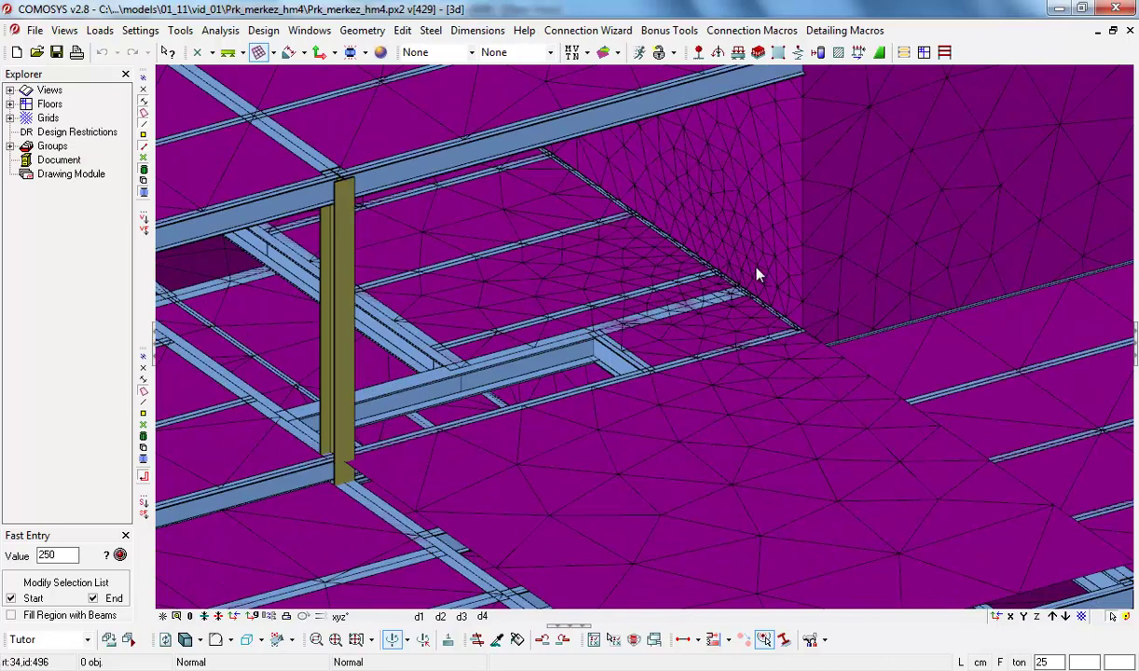
{"action": "middle_click_drag", "start_coordinate": [757, 275], "coordinate": [658, 252]}
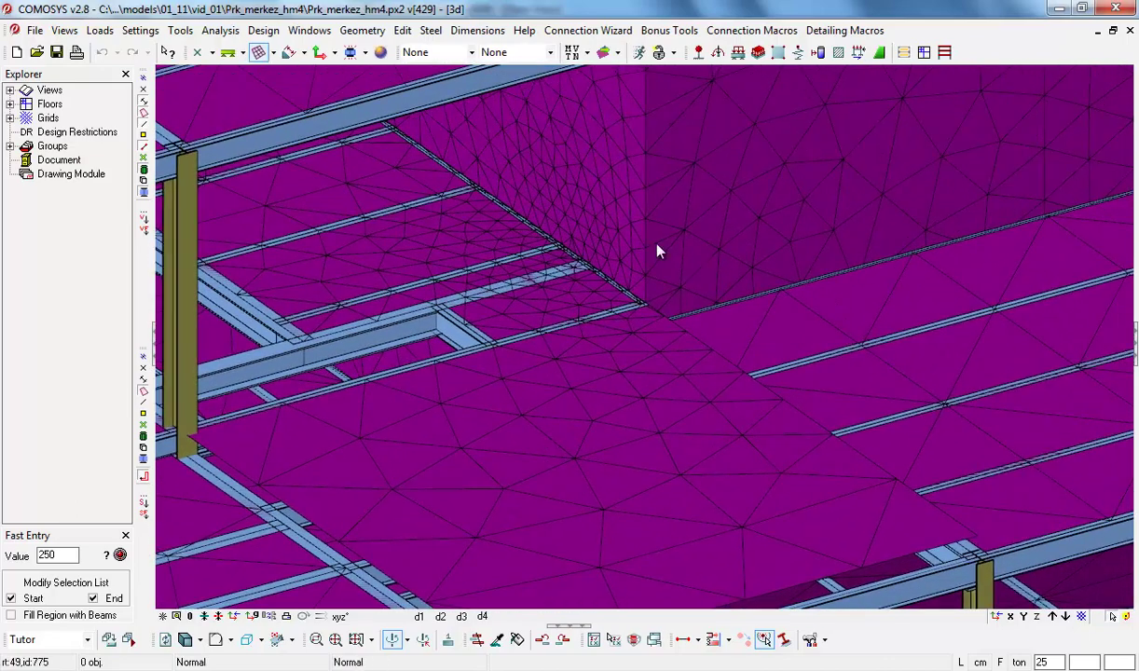
{"action": "scroll", "coordinate": [644, 237], "scroll_direction": "up", "scroll_amount": 2}
Inspect the mesh around the box wall's corner, then bring up the Klinker_Silosu silo model
{"action": "middle_click_drag", "start_coordinate": [618, 241], "coordinate": [730, 303]}
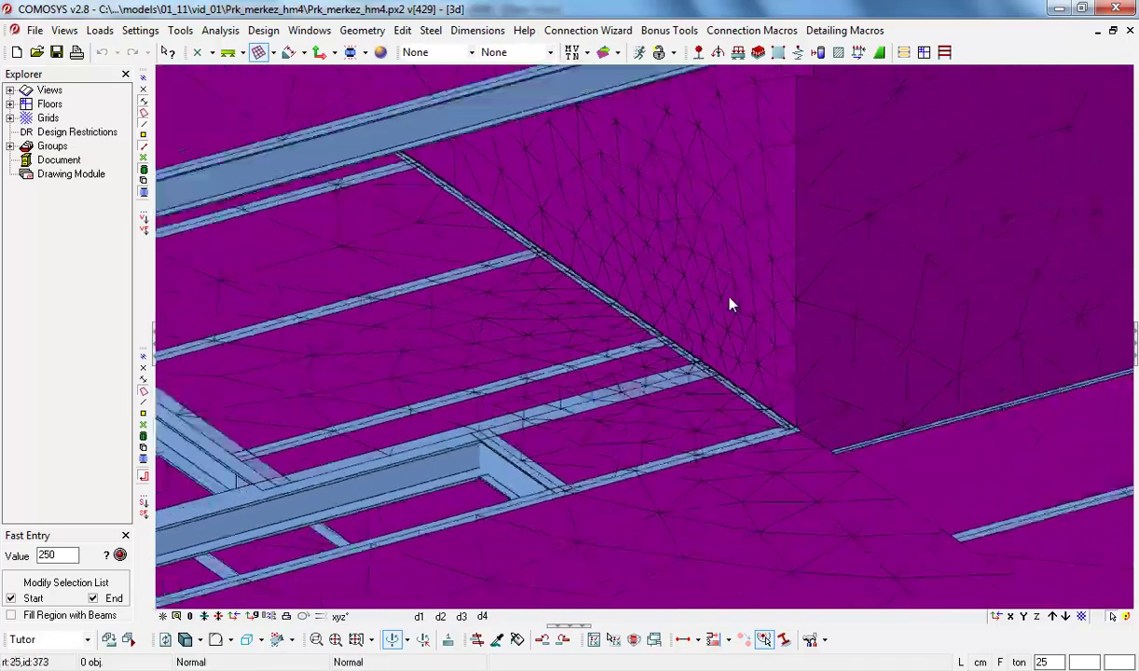
{"action": "scroll", "coordinate": [730, 303], "scroll_direction": "down", "scroll_amount": 2}
{"action": "scroll", "coordinate": [674, 270], "scroll_direction": "up", "scroll_amount": 1}
{"action": "scroll", "coordinate": [915, 324], "scroll_direction": "up", "scroll_amount": 1}
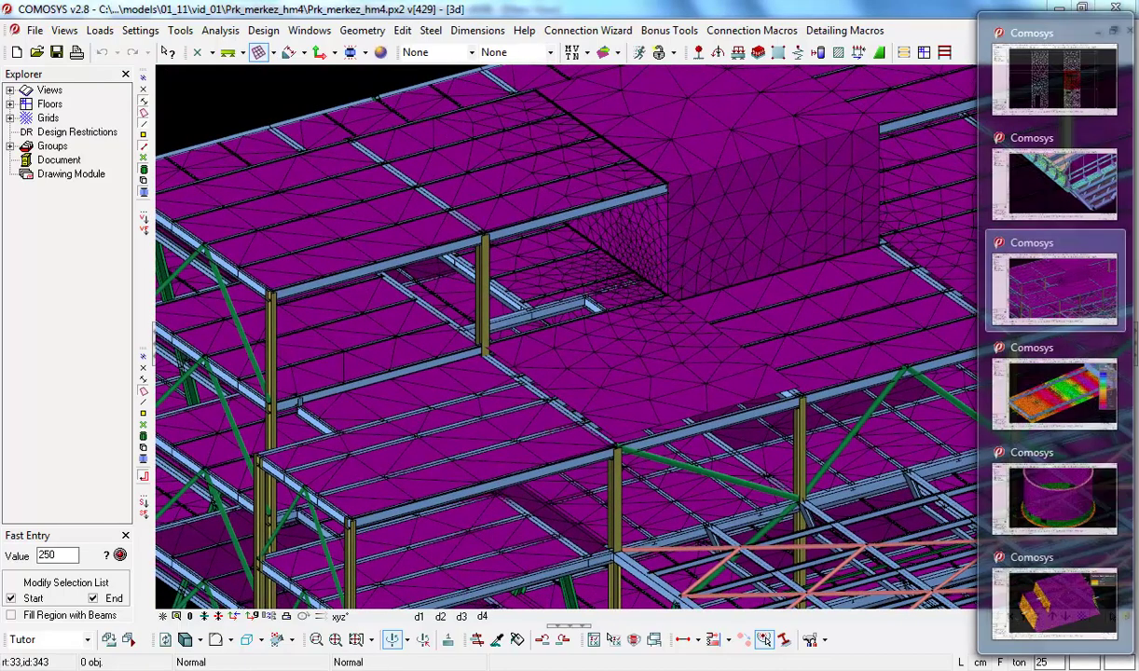
{"action": "left_click", "coordinate": [1074, 504]}
Zoom in on the silo's triangle-meshed base ring and wall opening
{"action": "scroll", "coordinate": [587, 390], "scroll_direction": "down", "scroll_amount": 2}
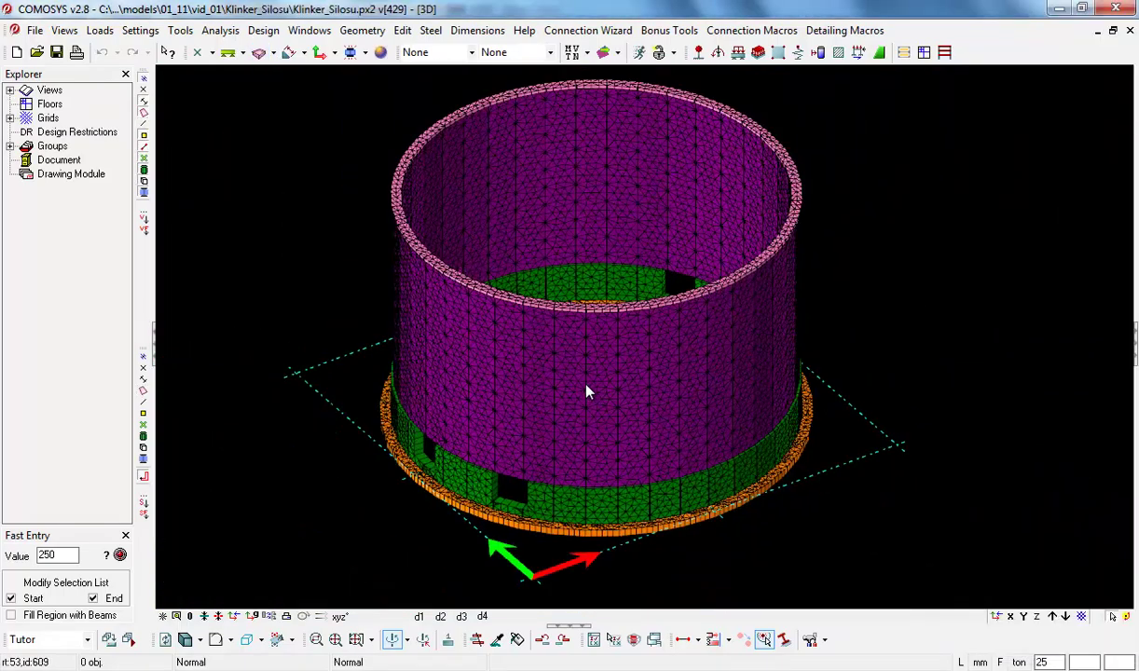
{"action": "mouse_move", "coordinate": [587, 390]}
{"action": "middle_mouse_down"}
{"action": "mouse_move", "coordinate": [585, 404]}
{"action": "mouse_move", "coordinate": [656, 267]}
{"action": "middle_mouse_up"}
{"action": "scroll", "coordinate": [592, 352], "scroll_direction": "up", "scroll_amount": 2}
{"action": "scroll", "coordinate": [592, 352], "scroll_direction": "up", "scroll_amount": 1}
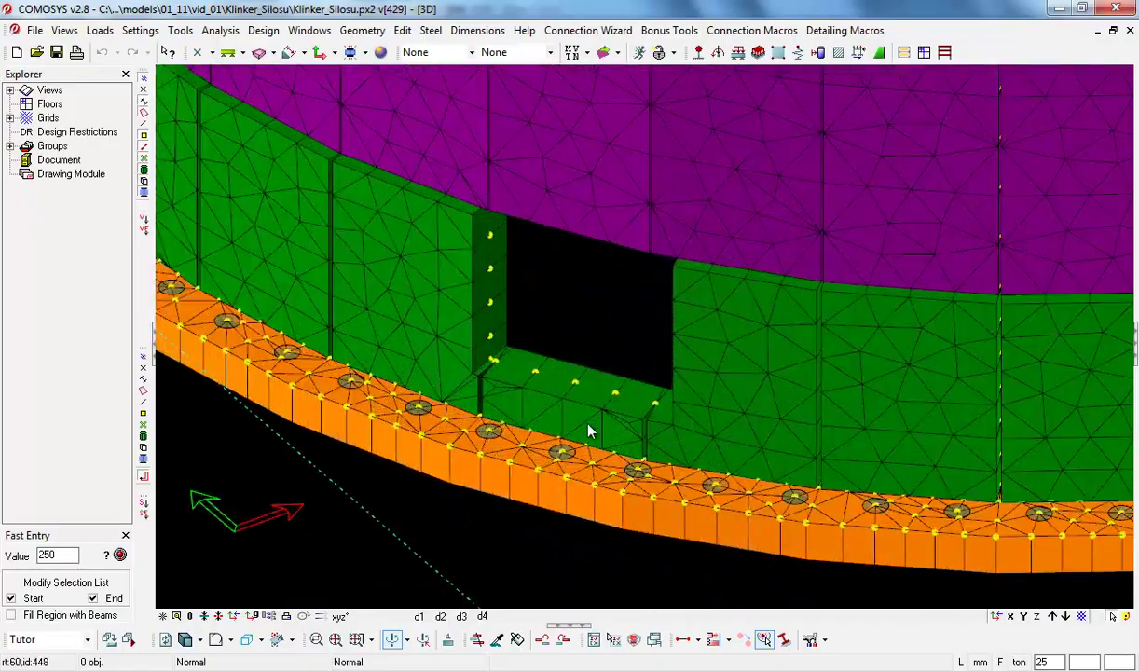
{"action": "scroll", "coordinate": [587, 431], "scroll_direction": "down", "scroll_amount": 2}
{"action": "scroll", "coordinate": [587, 431], "scroll_direction": "down", "scroll_amount": 1}
View the silo from higher up, then switch to the 115-38_stacker-1a soil-load model
{"action": "middle_click_drag", "start_coordinate": [588, 430], "coordinate": [602, 456]}
{"action": "scroll", "coordinate": [626, 167], "scroll_direction": "up", "scroll_amount": 1}
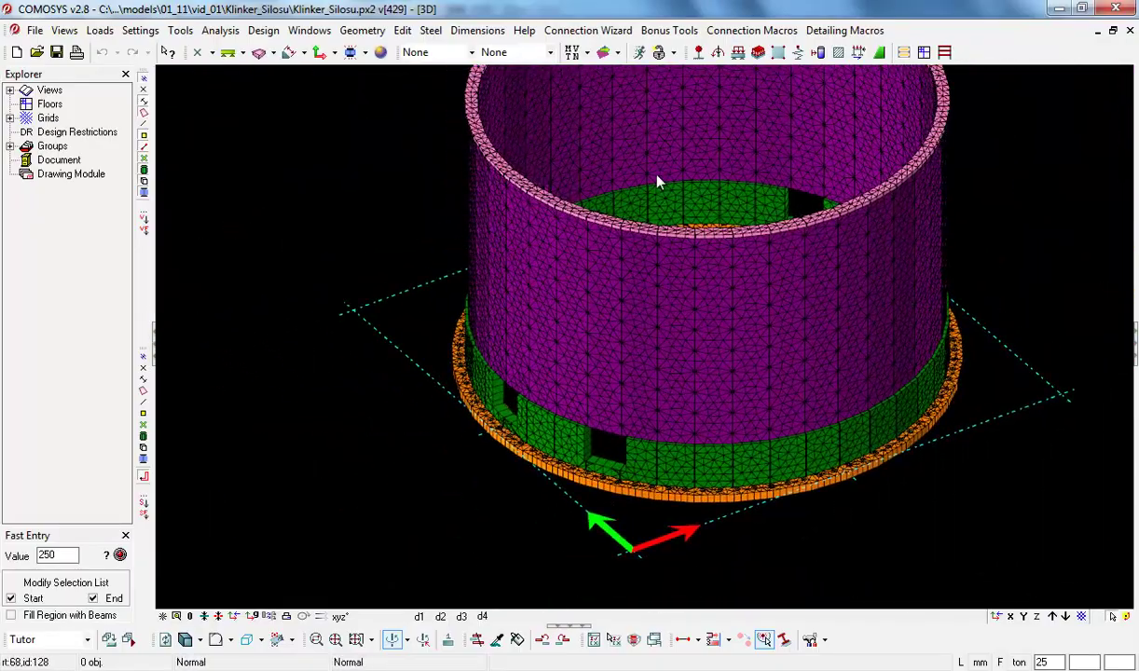
{"action": "scroll", "coordinate": [624, 301], "scroll_direction": "up", "scroll_amount": 2}
{"action": "scroll", "coordinate": [627, 279], "scroll_direction": "down", "scroll_amount": 2}
{"action": "scroll", "coordinate": [619, 236], "scroll_direction": "down", "scroll_amount": 1}
{"action": "middle_click_drag", "start_coordinate": [619, 236], "coordinate": [652, 292]}
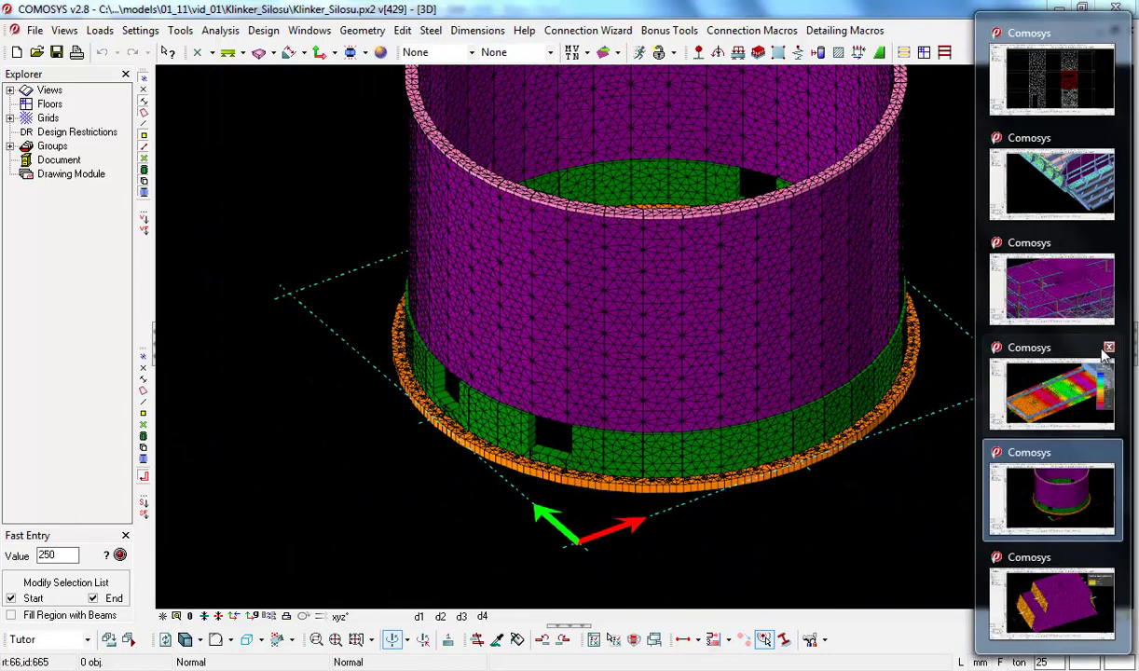
{"action": "left_click", "coordinate": [1054, 602]}
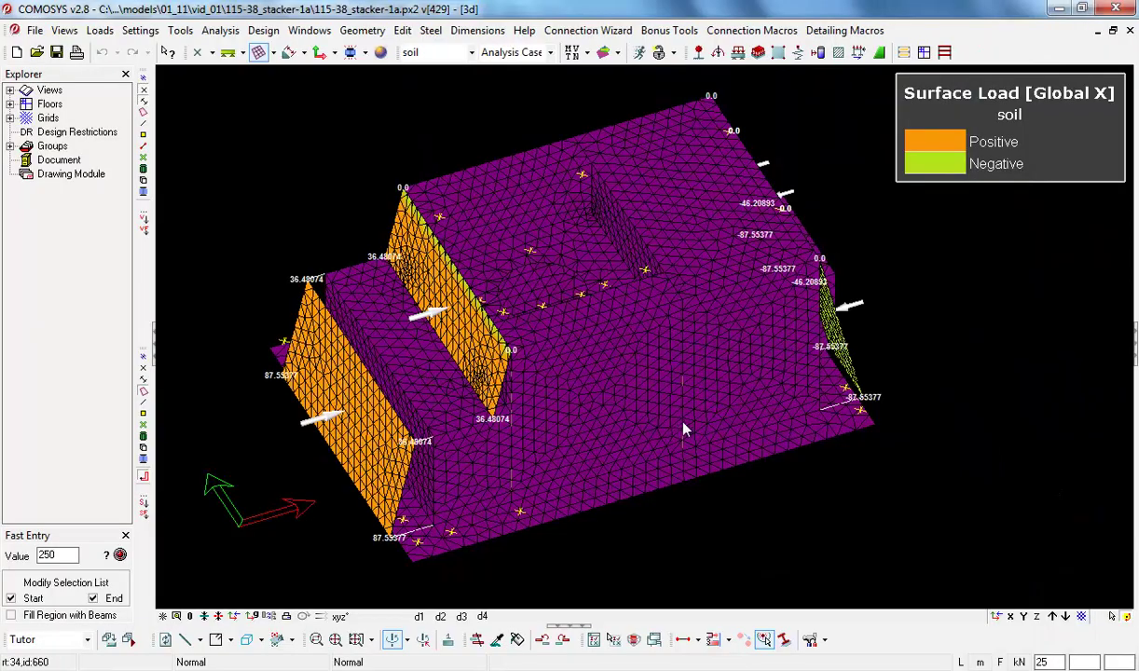
View the stacker's soil-loaded meshed faces obliquely, then return to the Frame.px2 elevation
{"action": "mouse_move", "coordinate": [686, 433]}
{"action": "middle_mouse_down"}
{"action": "mouse_move", "coordinate": [835, 444]}
{"action": "mouse_move", "coordinate": [800, 397]}
{"action": "middle_mouse_up"}
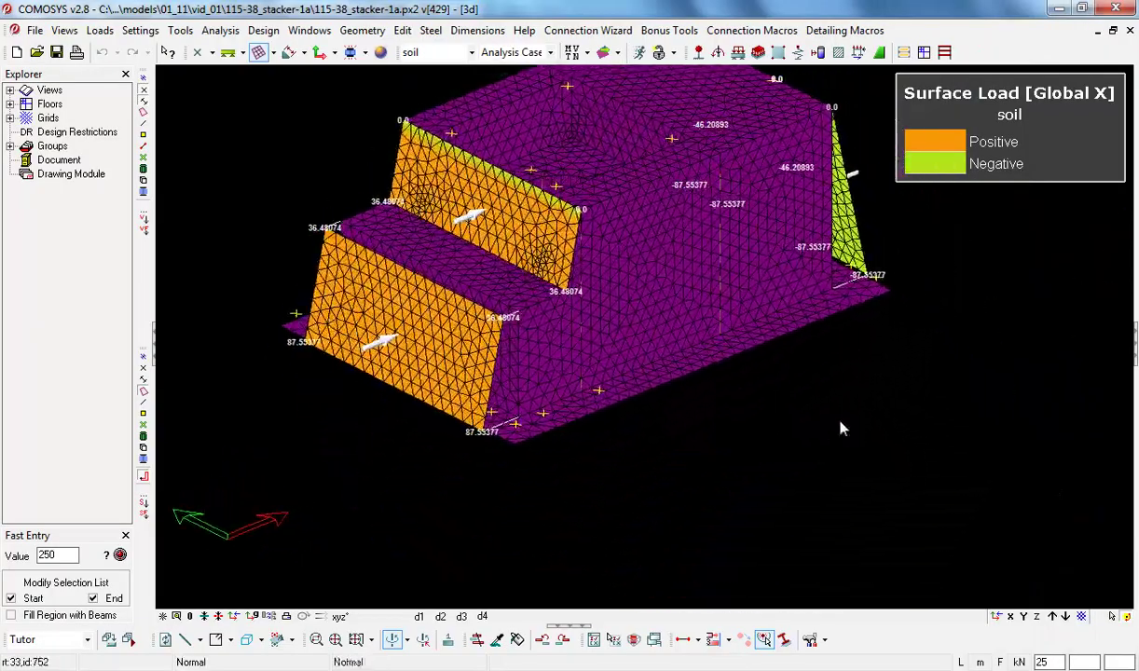
{"action": "mouse_move", "coordinate": [695, 283]}
{"action": "middle_mouse_down"}
{"action": "mouse_move", "coordinate": [722, 368]}
{"action": "mouse_move", "coordinate": [735, 349]}
{"action": "middle_mouse_up"}
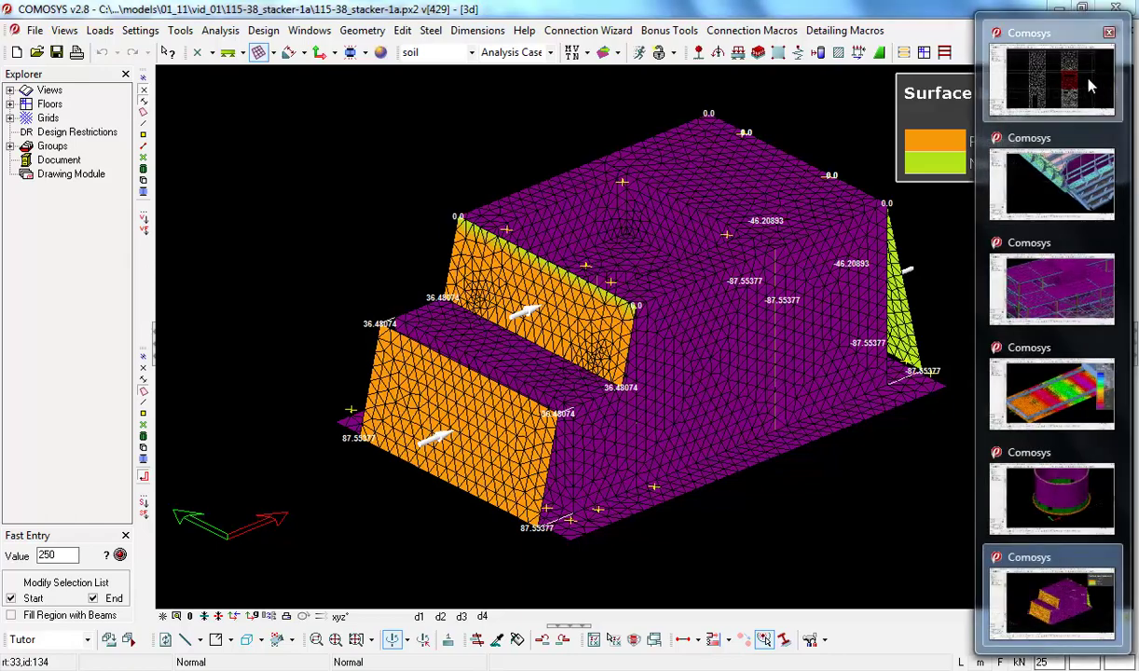
{"action": "left_click", "coordinate": [1044, 84]}
Apply Drawing Settings so the Frame walls display as solid shaded meshes
{"action": "scroll", "coordinate": [829, 368], "scroll_direction": "down", "scroll_amount": 1}
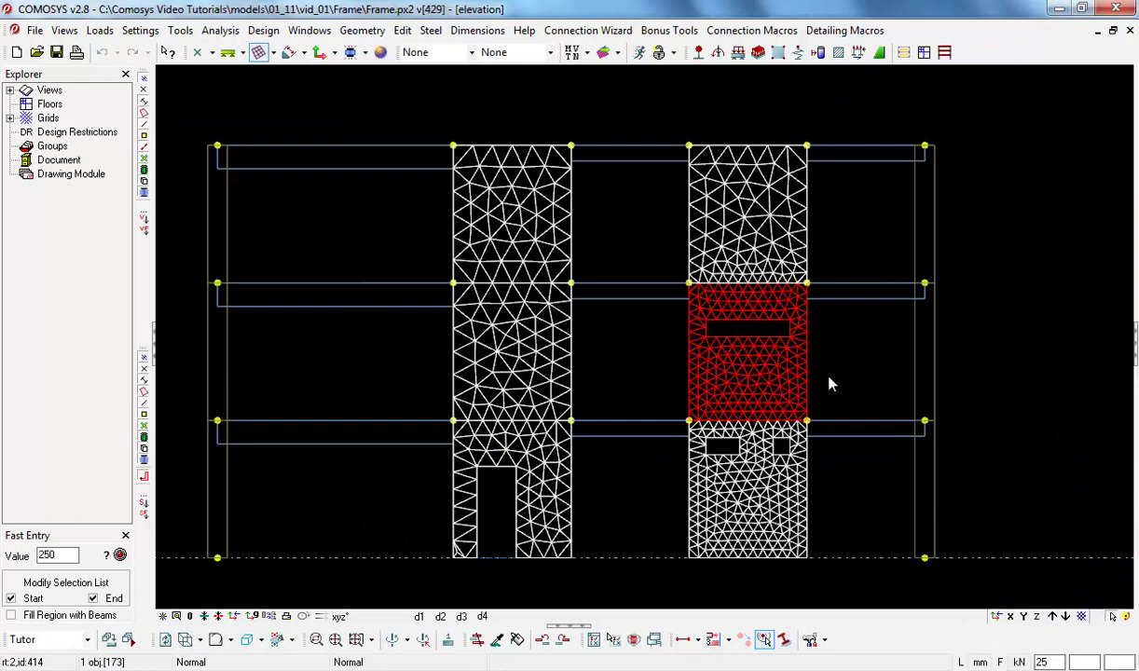
{"action": "left_click", "coordinate": [145, 210]}
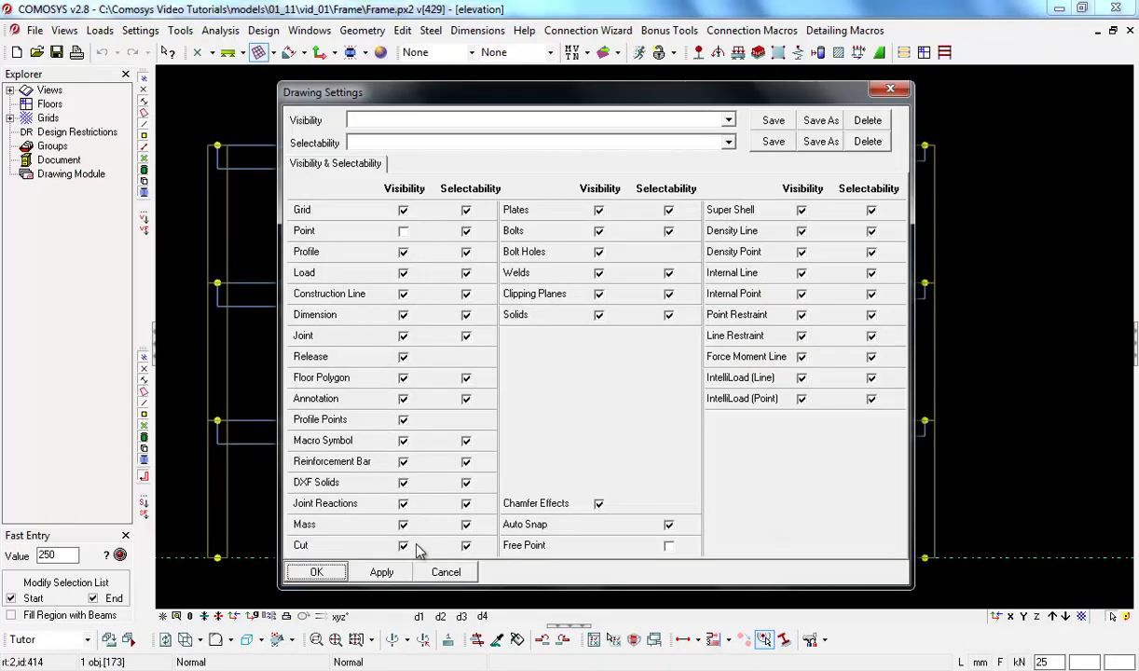
{"action": "left_click", "coordinate": [314, 573]}
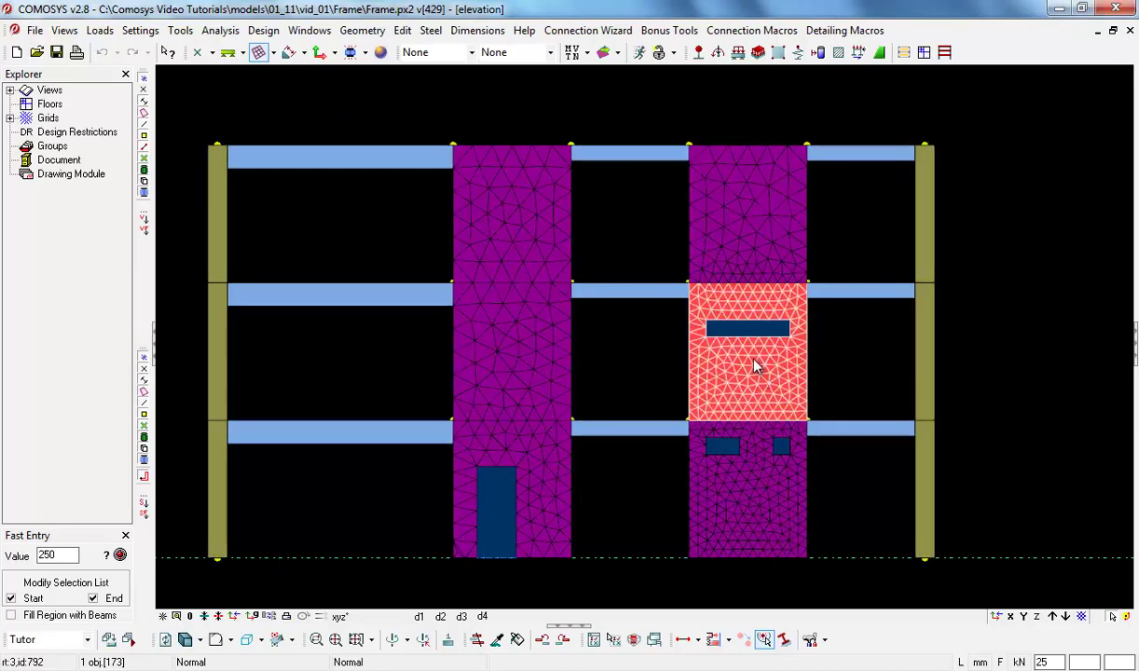
Select the left window opening in the right wall and reopen Drawing Settings
{"action": "scroll", "coordinate": [730, 401], "scroll_direction": "up", "scroll_amount": 2}
{"action": "middle_click_drag", "start_coordinate": [733, 443], "coordinate": [740, 364]}
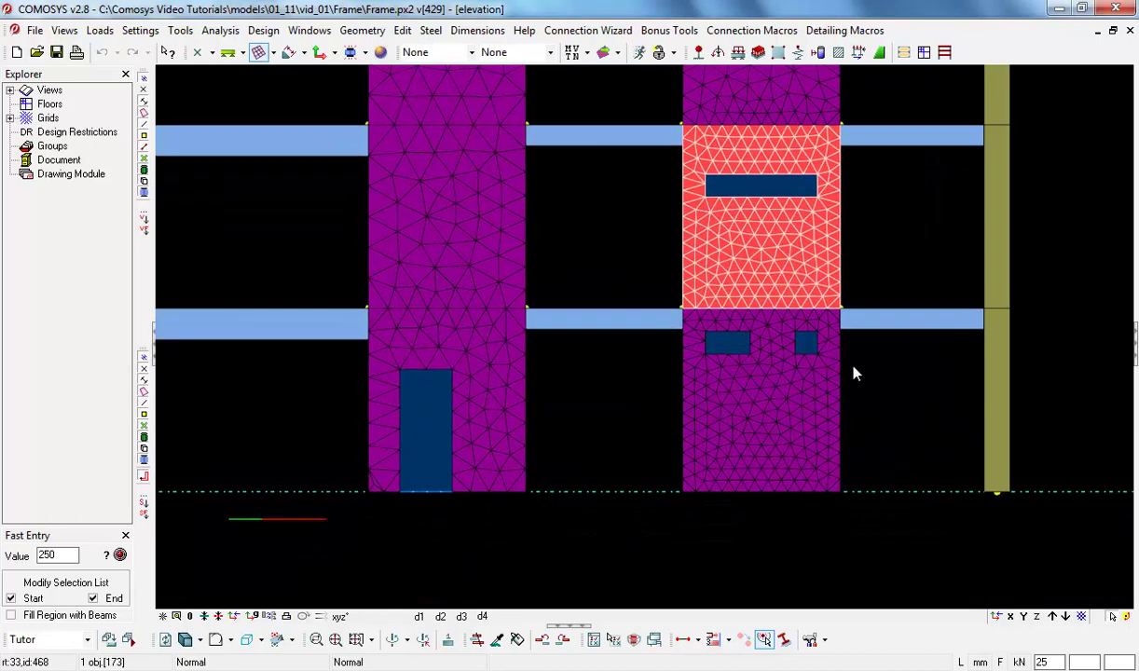
{"action": "left_click", "coordinate": [854, 371]}
{"action": "scroll", "coordinate": [734, 365], "scroll_direction": "up", "scroll_amount": 2}
{"action": "left_click", "coordinate": [733, 351]}
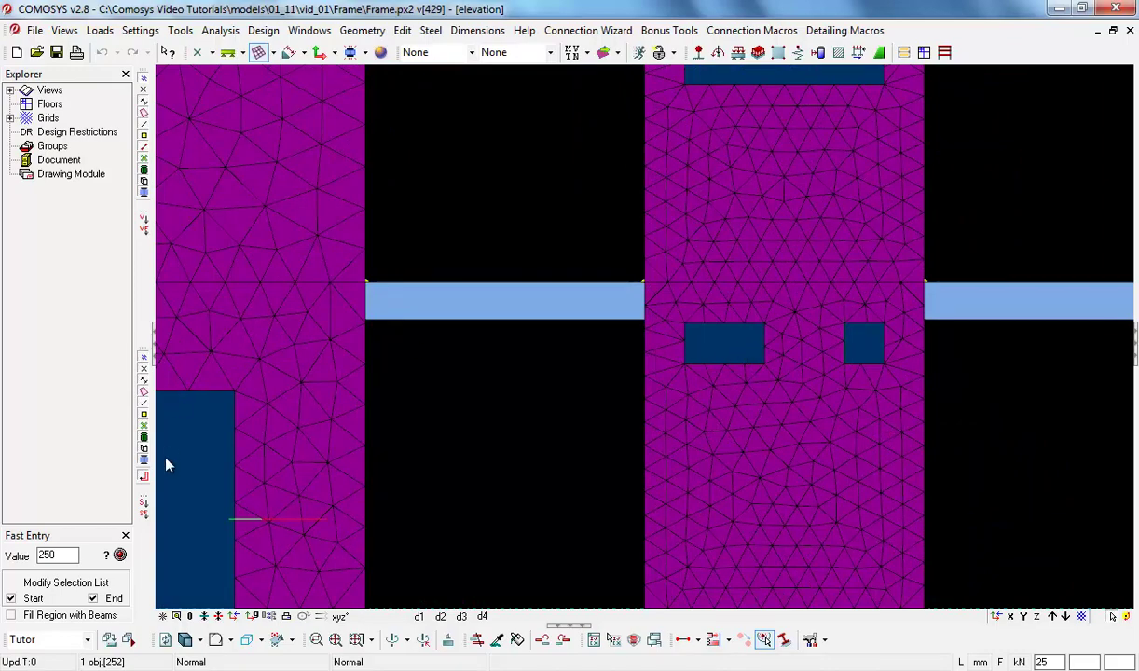
{"action": "left_click", "coordinate": [144, 477]}
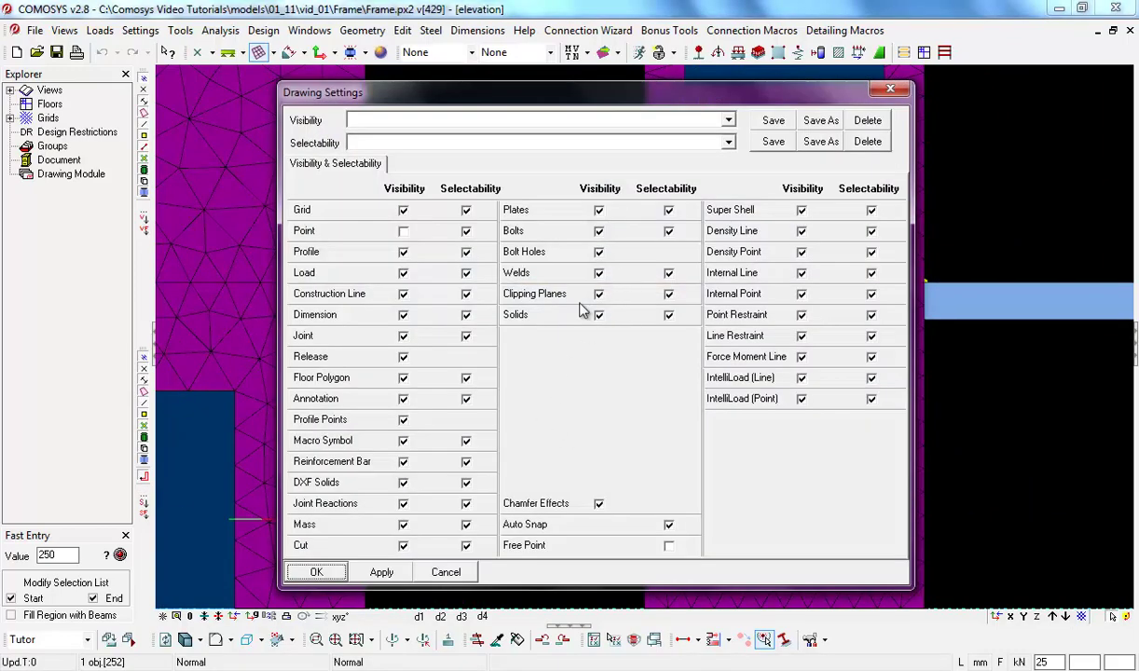
Delete the right wall's left window opening, confirming with Yes, so the panel remeshes
{"action": "key", "text": "Return"}
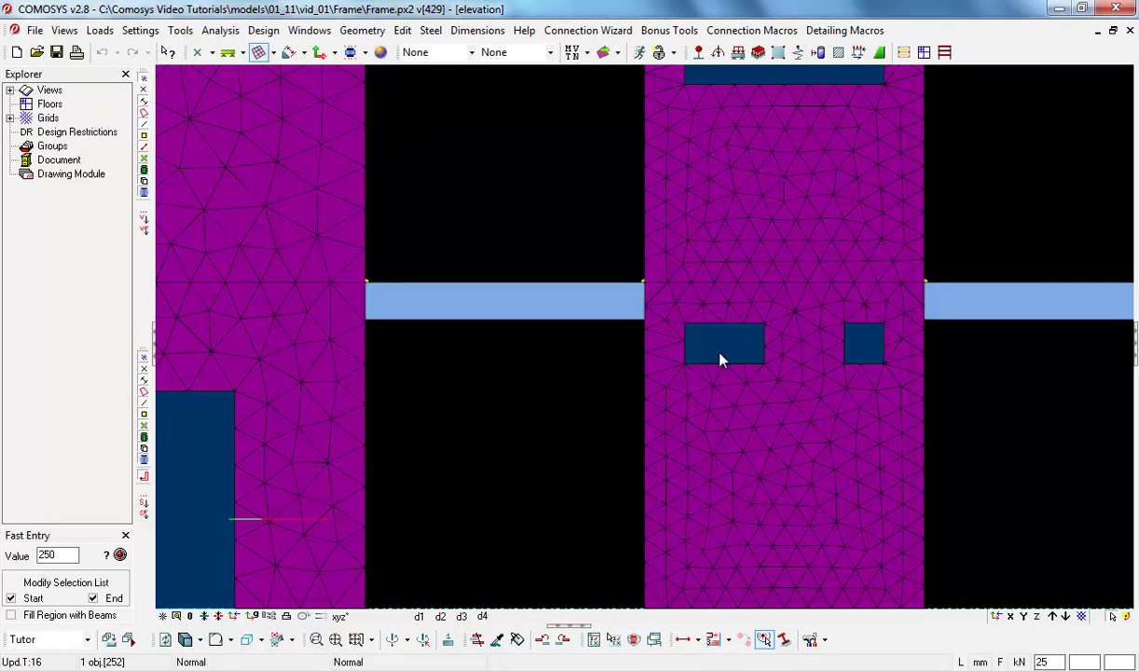
{"action": "key", "text": "Delete"}
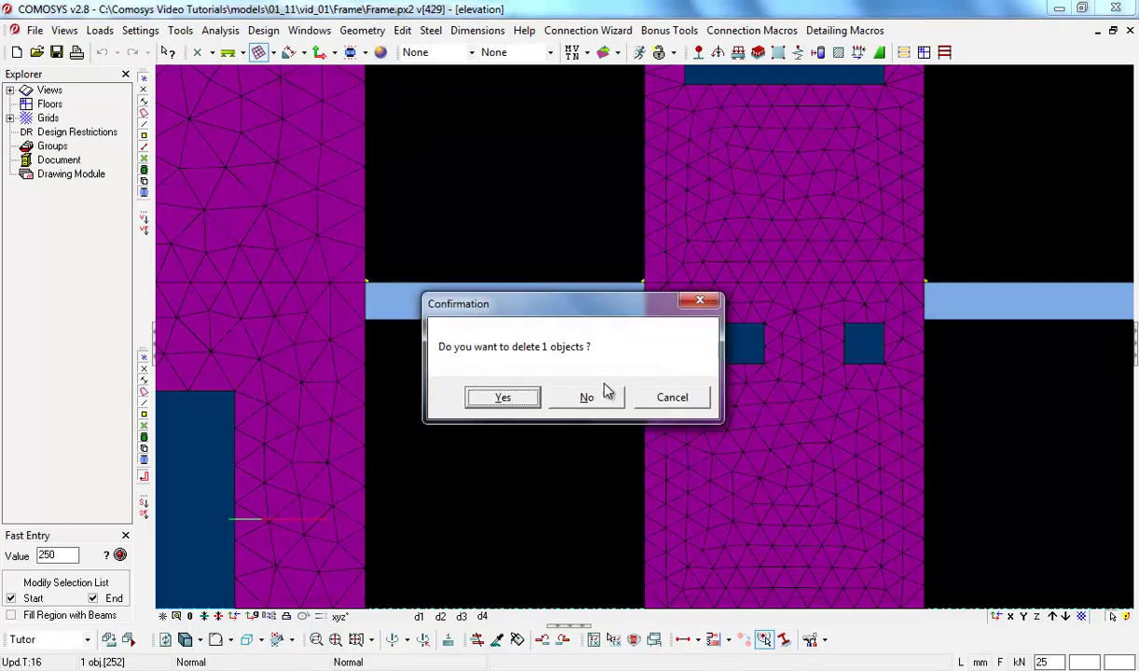
{"action": "left_click", "coordinate": [508, 397]}
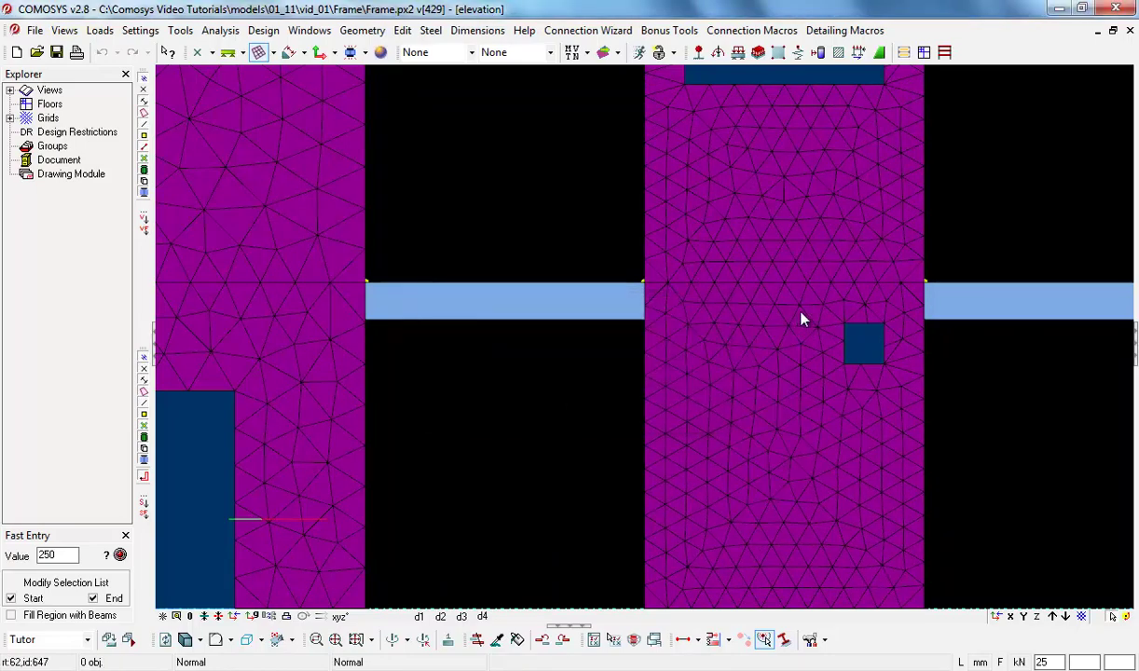
{"action": "scroll", "coordinate": [767, 359], "scroll_direction": "down", "scroll_amount": 1}
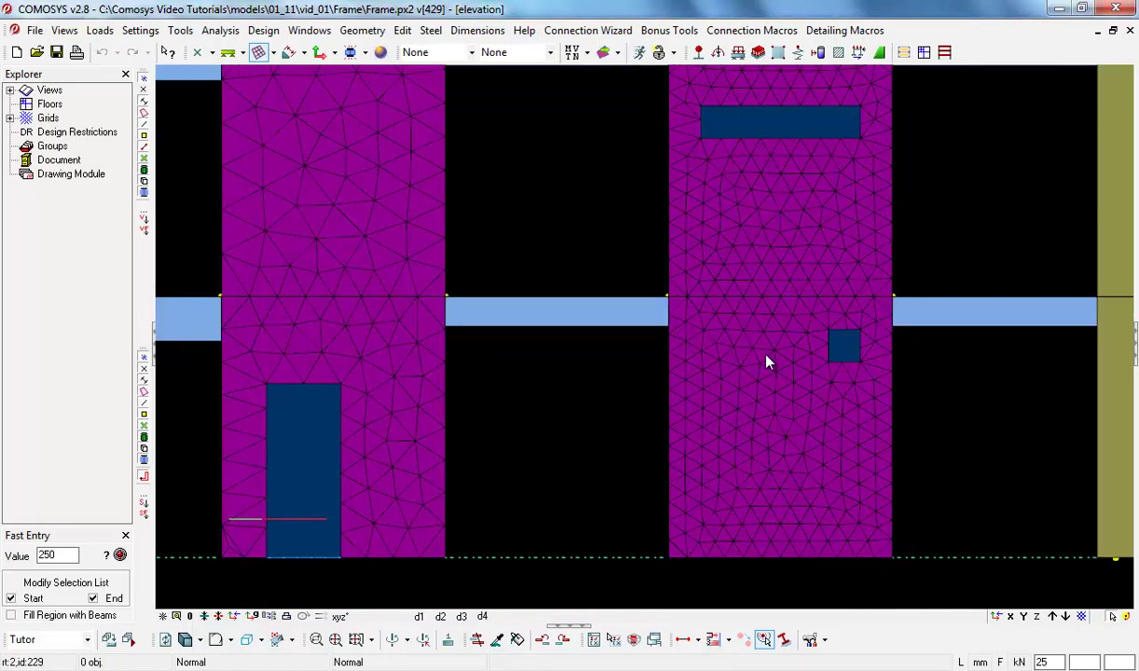
Look over the remeshed Frame walls, then switch to the Temel2 foundation M11 contour
{"action": "mouse_move", "coordinate": [767, 359]}
{"action": "middle_mouse_down"}
{"action": "mouse_move", "coordinate": [797, 364]}
{"action": "mouse_move", "coordinate": [811, 395]}
{"action": "middle_mouse_up"}
{"action": "scroll", "coordinate": [796, 364], "scroll_direction": "down", "scroll_amount": 1}
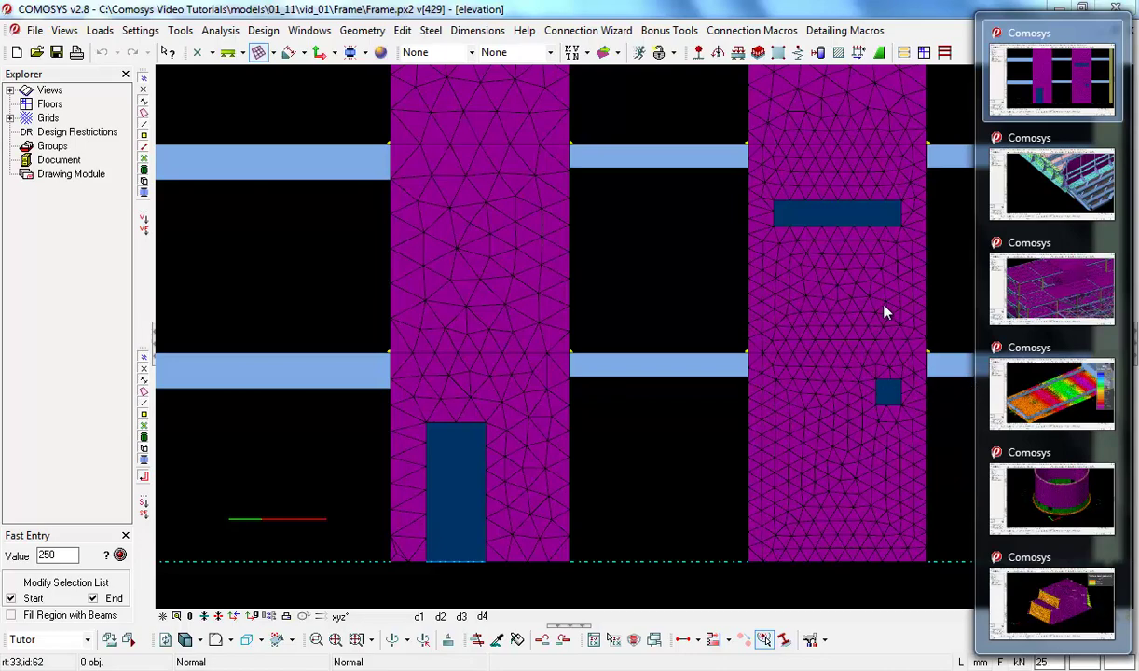
{"action": "left_click", "coordinate": [1035, 391]}
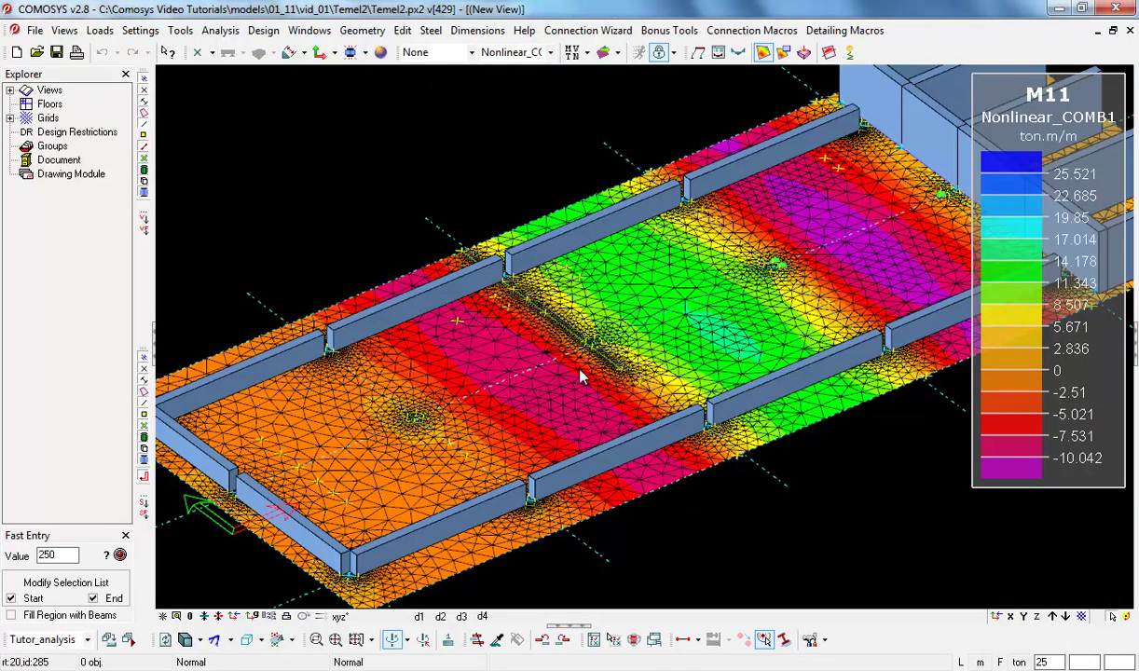
Zoom into the Temel2 slab mesh and turn on node markers
{"action": "scroll", "coordinate": [580, 376], "scroll_direction": "down", "scroll_amount": 3}
{"action": "scroll", "coordinate": [580, 376], "scroll_direction": "up", "scroll_amount": 3}
{"action": "middle_click_drag", "start_coordinate": [580, 376], "coordinate": [610, 340]}
{"action": "scroll", "coordinate": [610, 341], "scroll_direction": "up", "scroll_amount": 2}
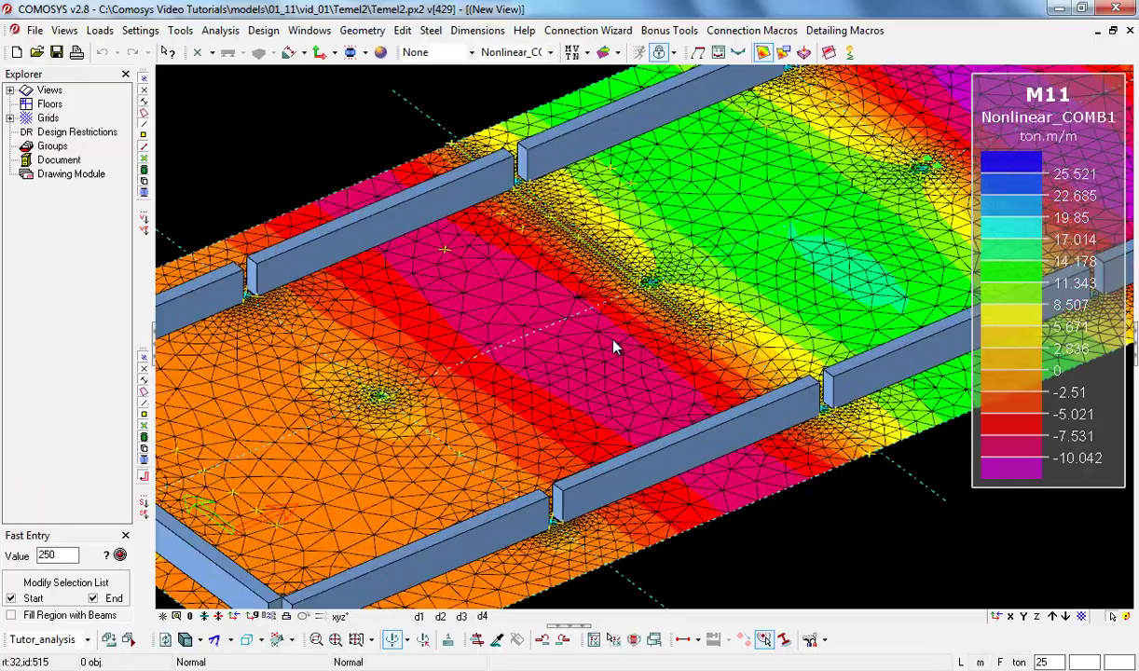
{"action": "scroll", "coordinate": [615, 343], "scroll_direction": "up", "scroll_amount": 3}
{"action": "left_click", "coordinate": [143, 137]}
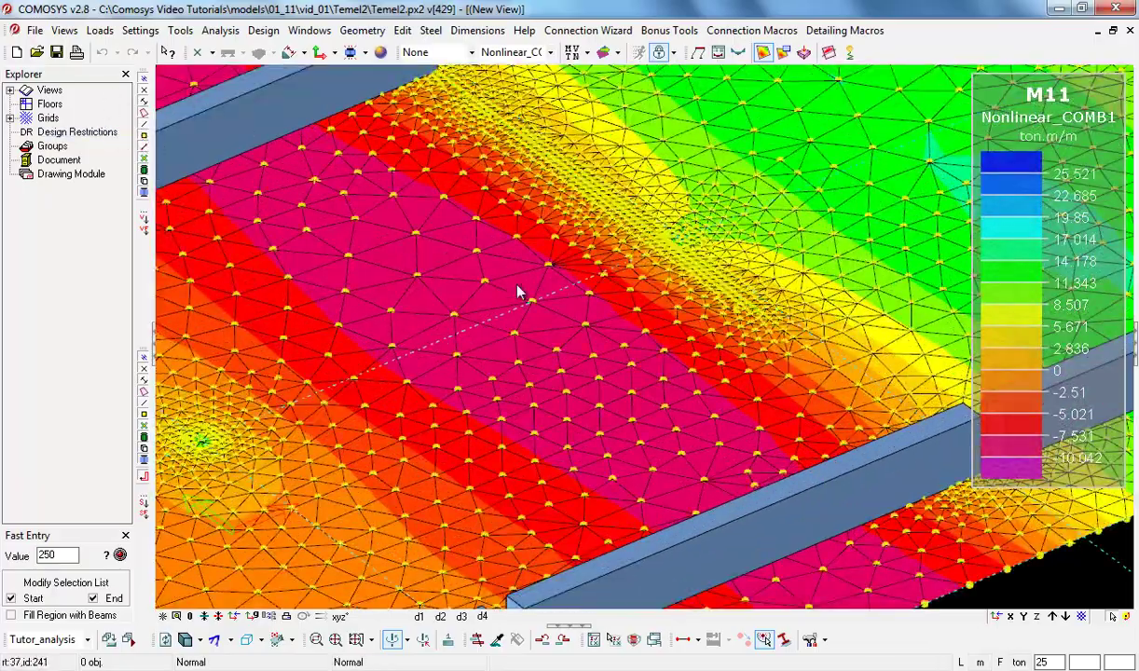
Zoom and pan across the noded M11 contour to inspect the mesh
{"action": "scroll", "coordinate": [643, 373], "scroll_direction": "down", "scroll_amount": 3}
{"action": "scroll", "coordinate": [732, 214], "scroll_direction": "up", "scroll_amount": 2}
{"action": "scroll", "coordinate": [697, 222], "scroll_direction": "down", "scroll_amount": 1}
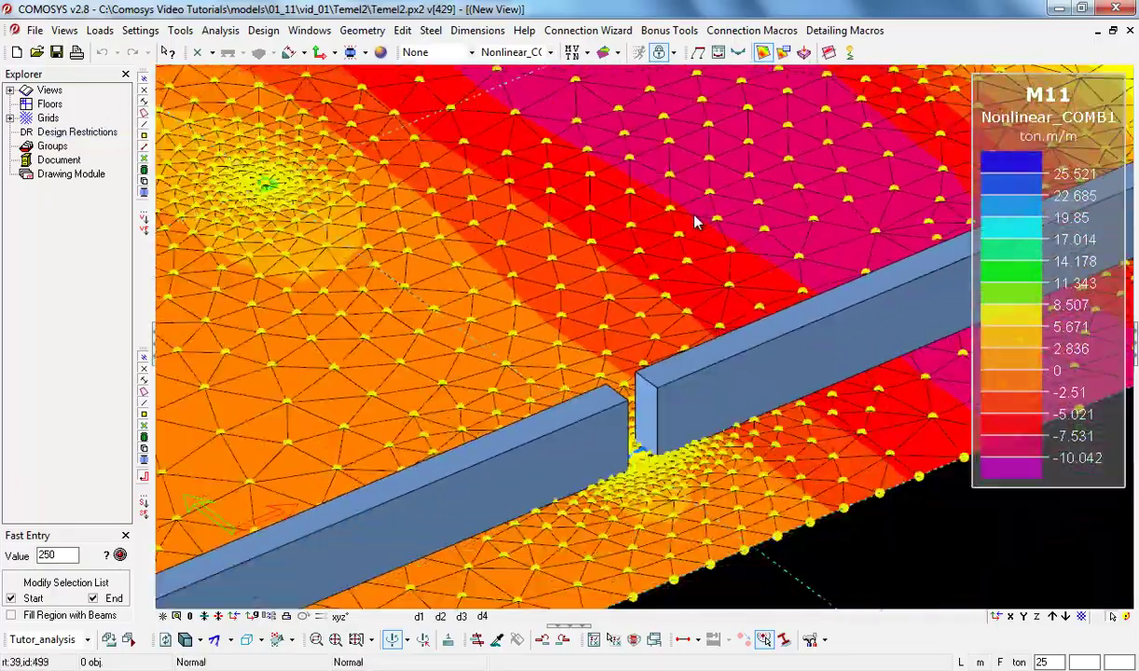
{"action": "scroll", "coordinate": [695, 220], "scroll_direction": "down", "scroll_amount": 2}
{"action": "scroll", "coordinate": [690, 221], "scroll_direction": "up", "scroll_amount": 5}
{"action": "middle_click_drag", "start_coordinate": [686, 201], "coordinate": [662, 267]}
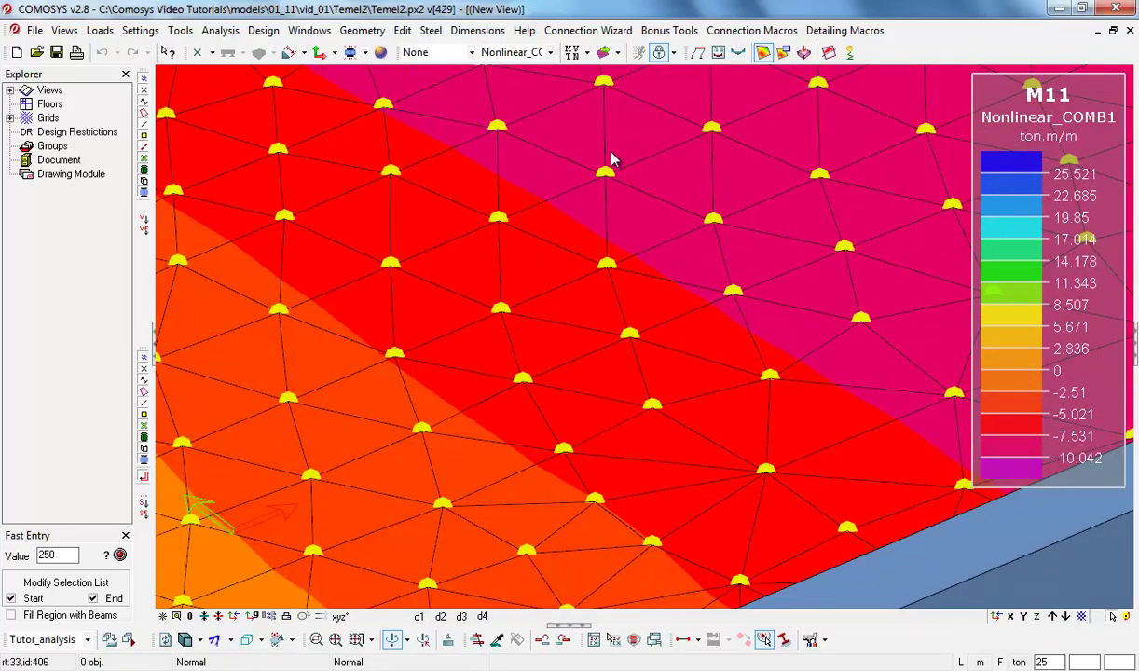
Shift the view to inspect more of the slab mesh and grade beams
{"action": "scroll", "coordinate": [612, 158], "scroll_direction": "down", "scroll_amount": 3}
{"action": "scroll", "coordinate": [394, 241], "scroll_direction": "up", "scroll_amount": 2}
{"action": "scroll", "coordinate": [393, 242], "scroll_direction": "up", "scroll_amount": 2}
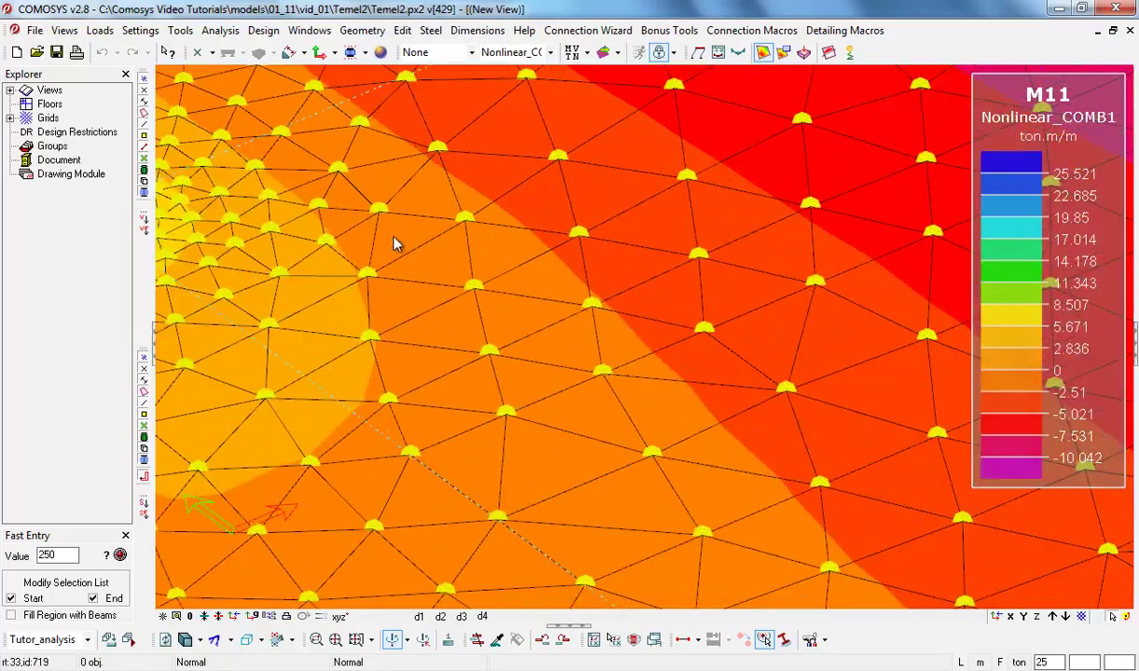
{"action": "scroll", "coordinate": [393, 240], "scroll_direction": "down", "scroll_amount": 3}
{"action": "scroll", "coordinate": [394, 240], "scroll_direction": "down", "scroll_amount": 1}
{"action": "scroll", "coordinate": [636, 215], "scroll_direction": "up", "scroll_amount": 3}
{"action": "scroll", "coordinate": [661, 207], "scroll_direction": "up", "scroll_amount": 2}
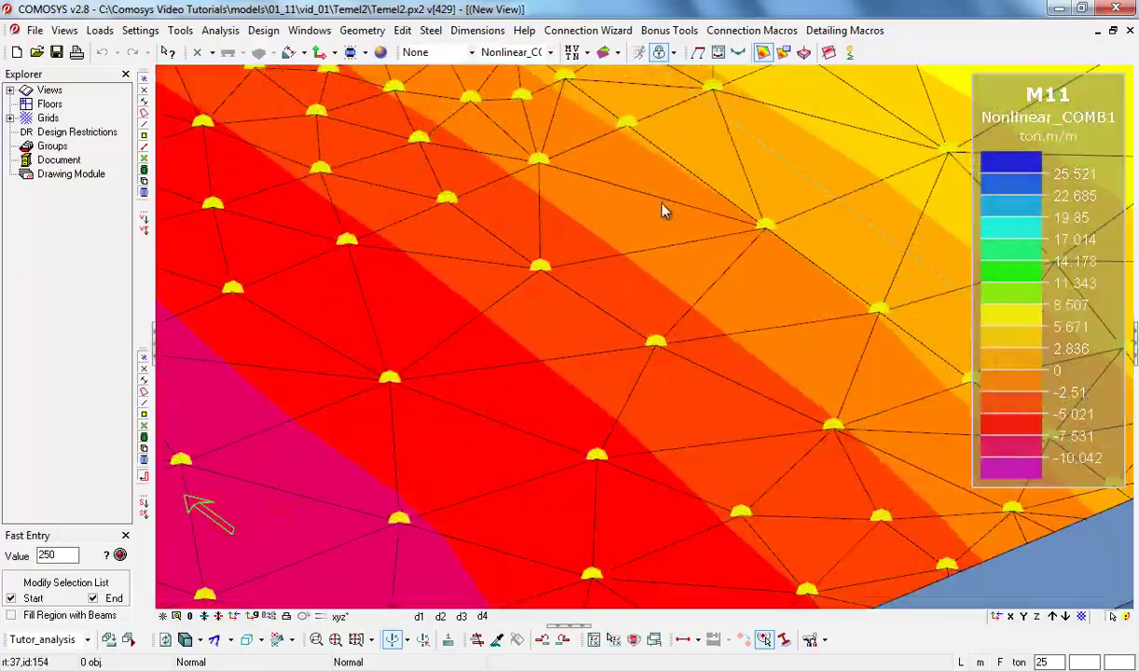
{"action": "mouse_move", "coordinate": [661, 205]}
{"action": "middle_mouse_down"}
{"action": "mouse_move", "coordinate": [717, 496]}
{"action": "mouse_move", "coordinate": [726, 339]}
{"action": "middle_mouse_up"}
{"action": "scroll", "coordinate": [716, 387], "scroll_direction": "down", "scroll_amount": 2}
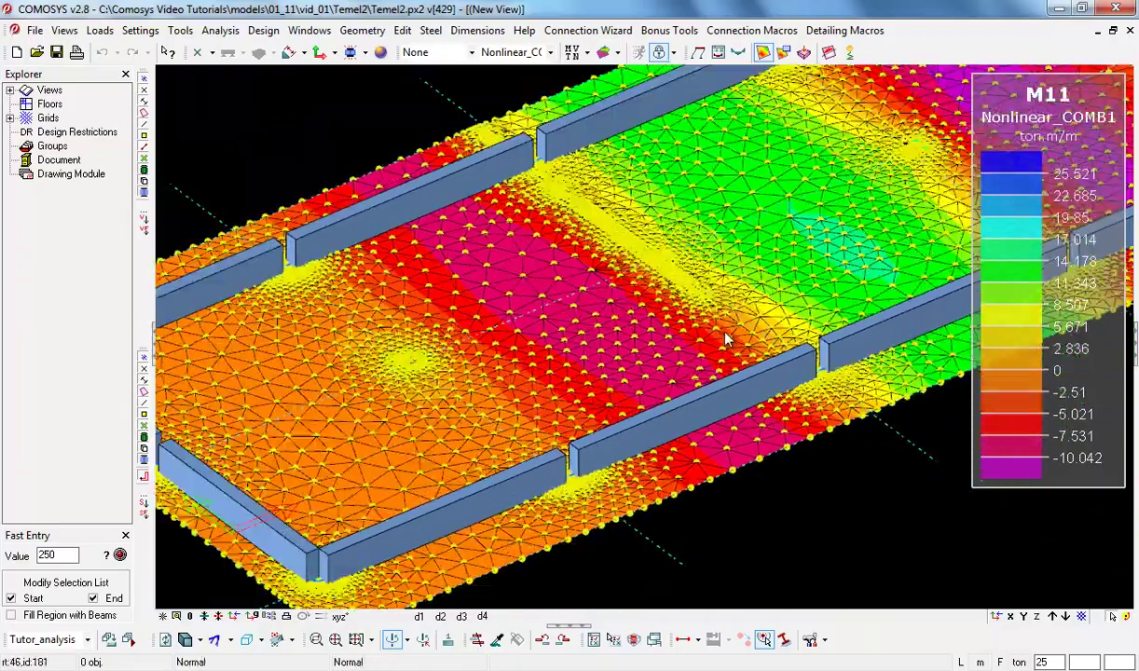